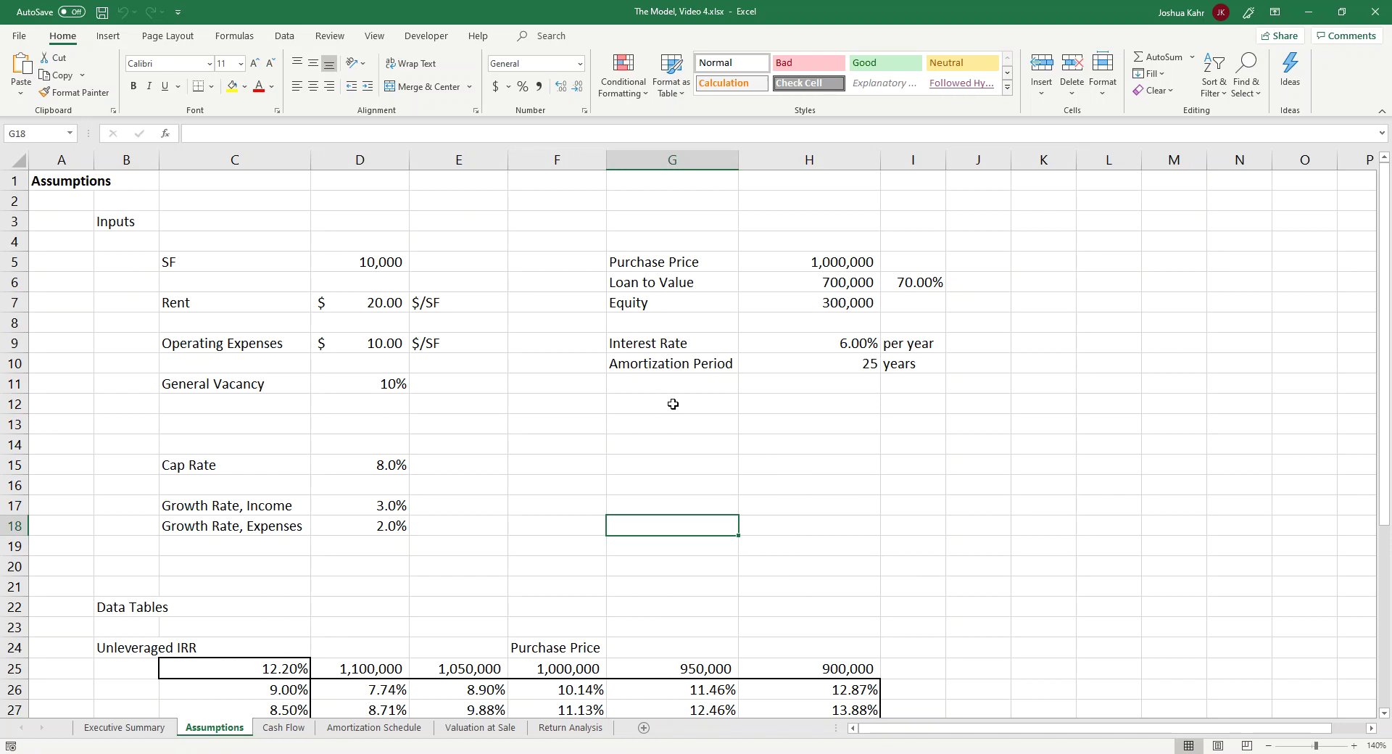
Enter the label "Interest Only?" in cell G12, below the amortization period on the Assumptions sheet
click(673, 404)
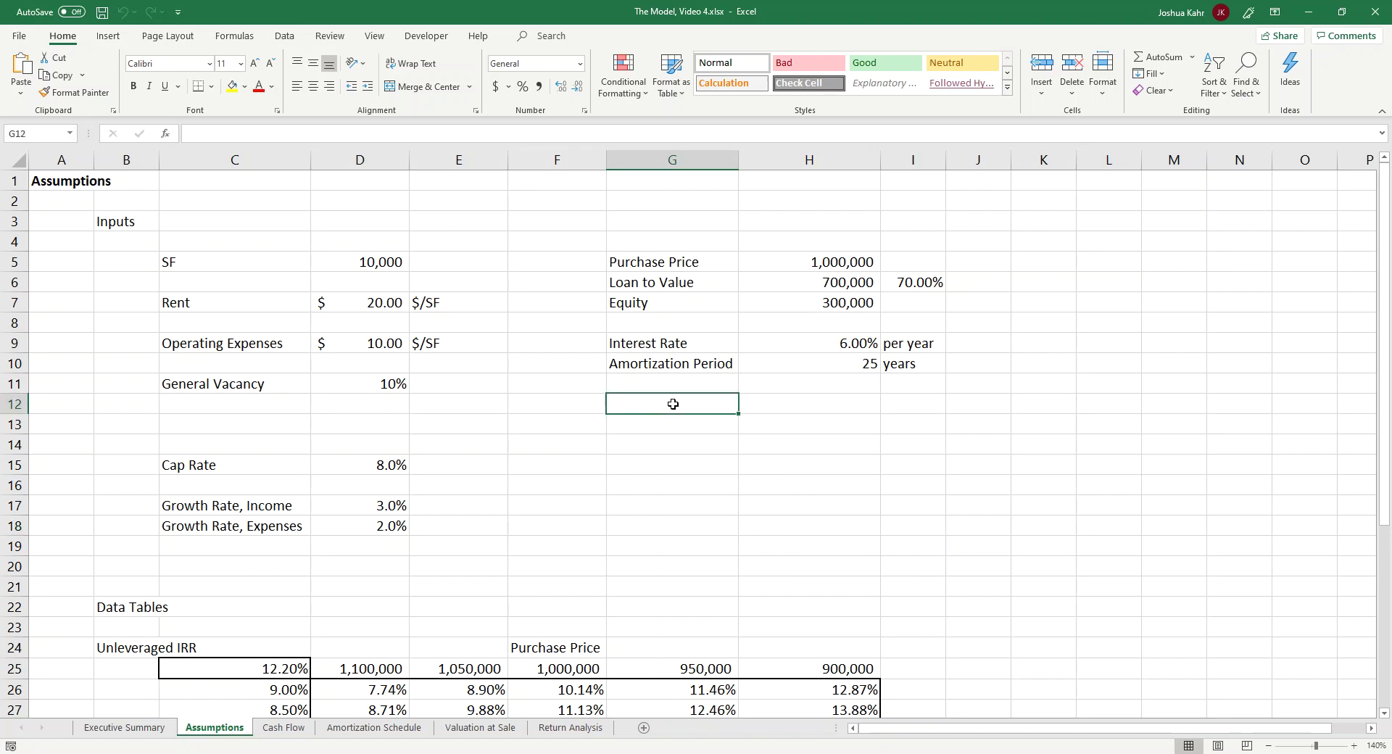
text(Intere)
key(BackSpace)
key(BackSpace)
key(BackSpace)
key(BackSpace)
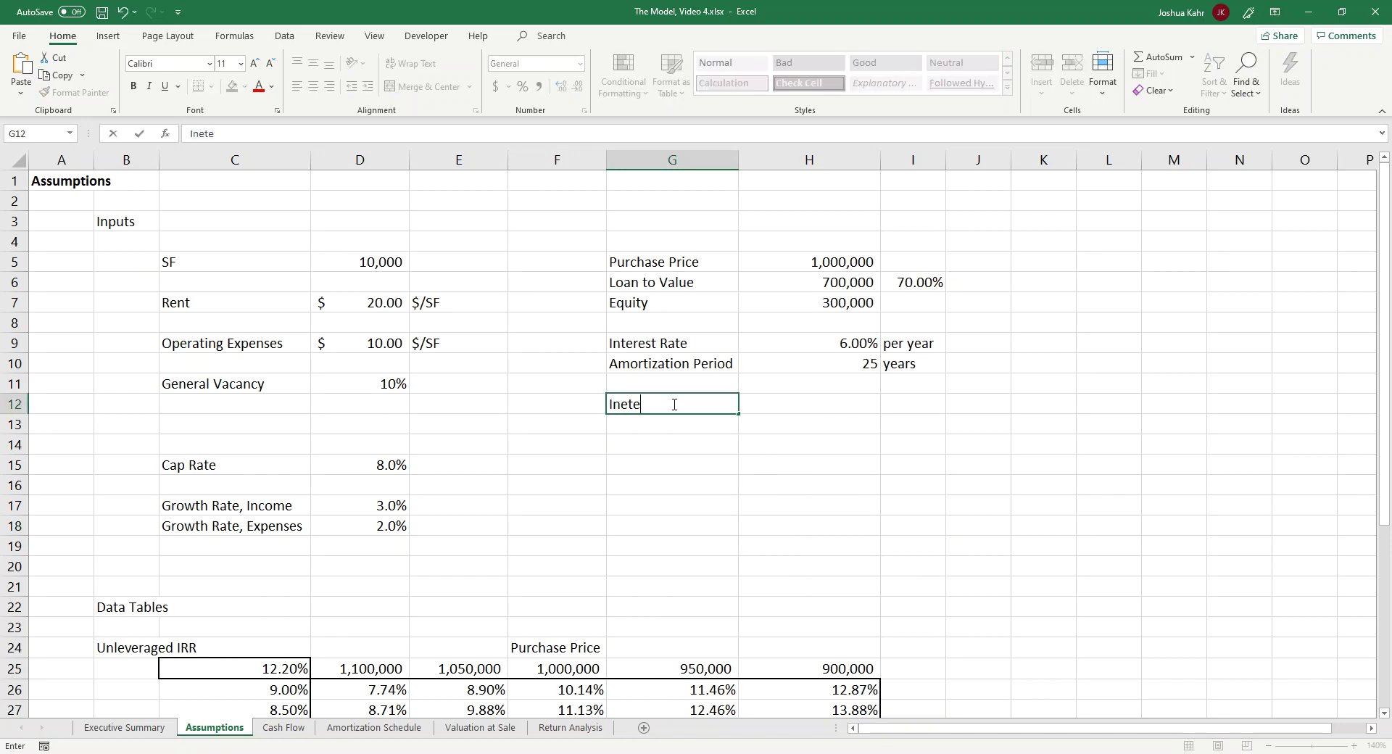
text(te)
key(BackSpace)
text(erest Only?)
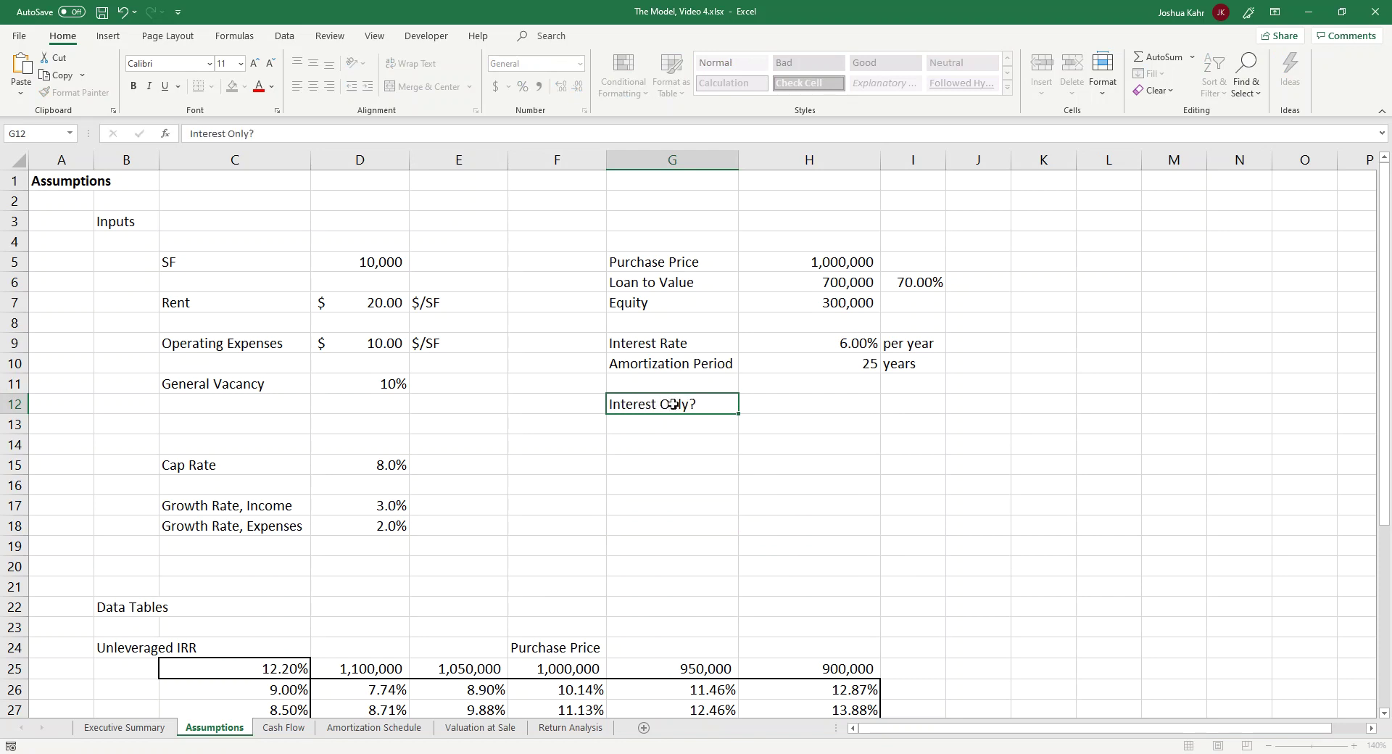
Set the interest-only switch in H12 to 1 and add the note "1 = True, 0 = False" in I12
key(Tab)
text(1)
key(Tab)
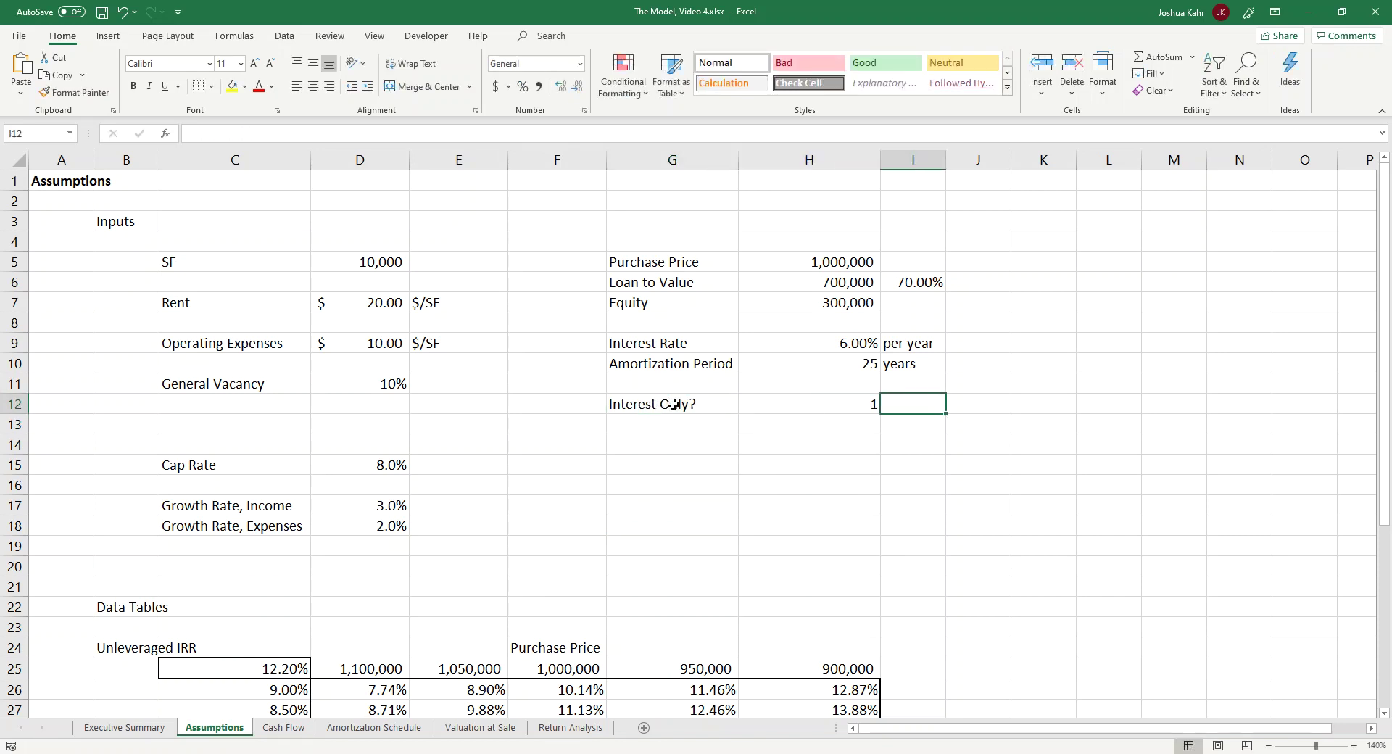
text(1 = True,)
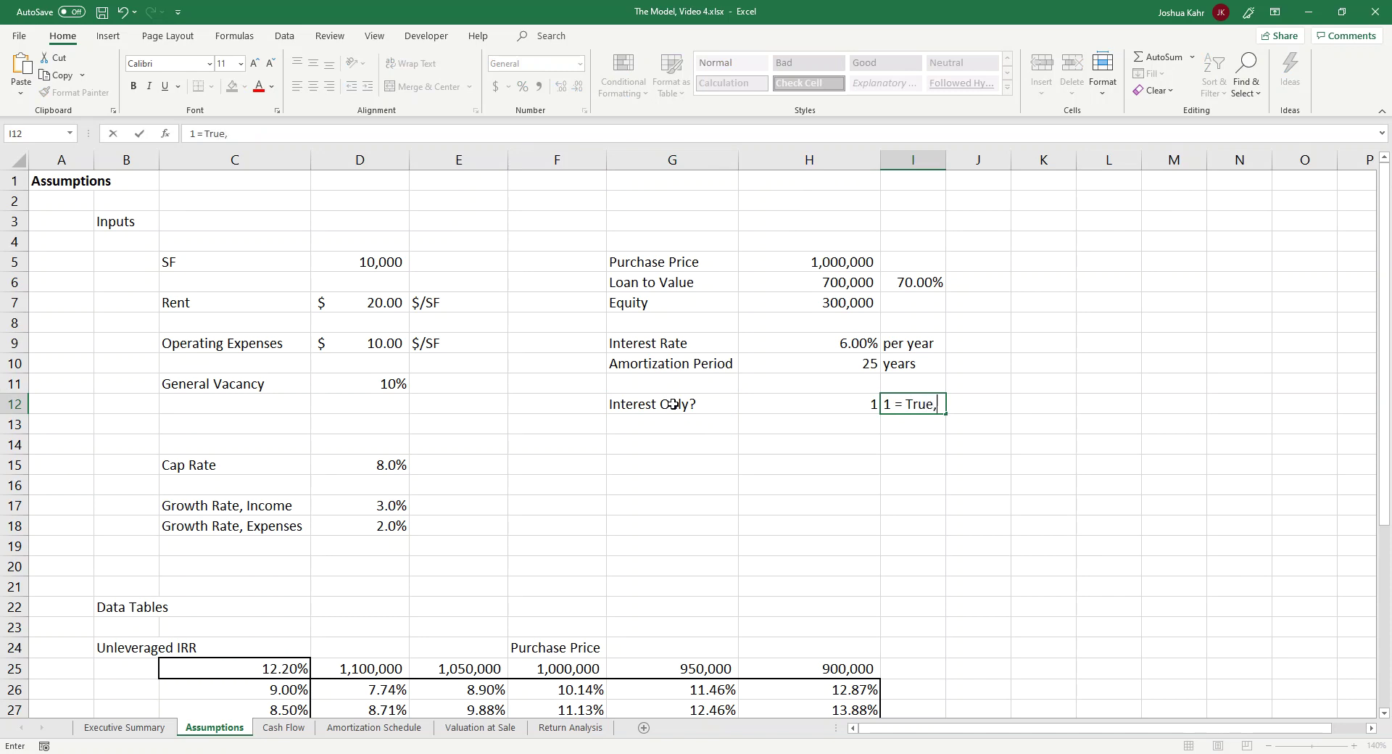
text( 0 = False)
key(Return)
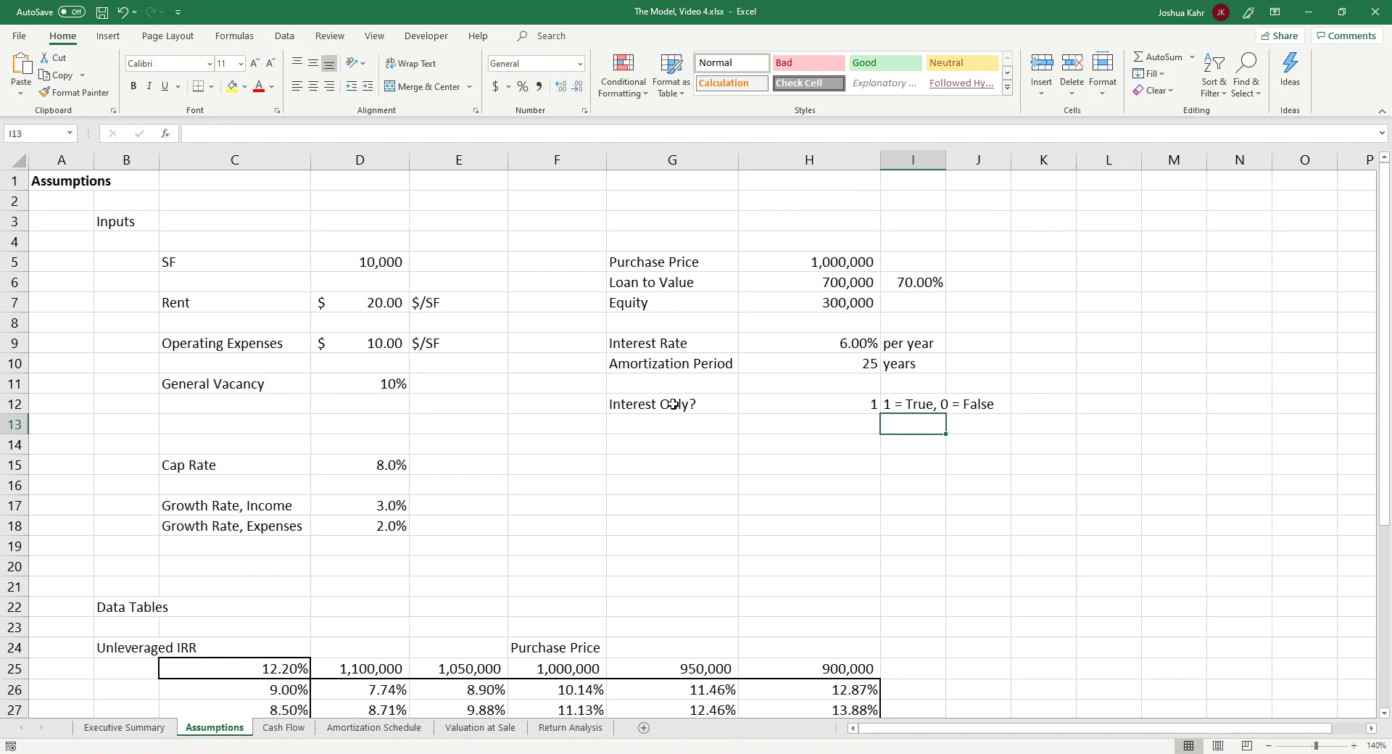
Add an "Interest Only Period" label in G13 and set its value in H13 to 12
key(Left)
key(Left)
text(Int)
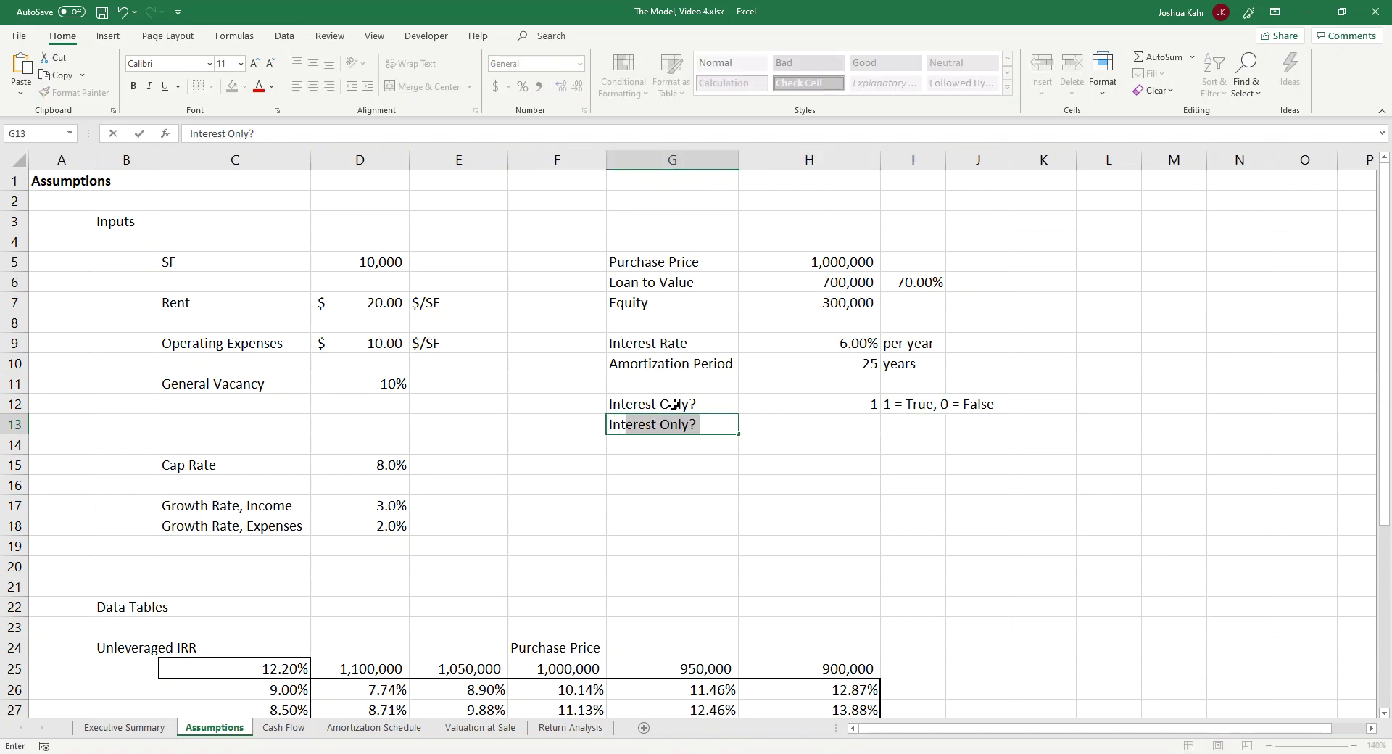
text(erest Only P)
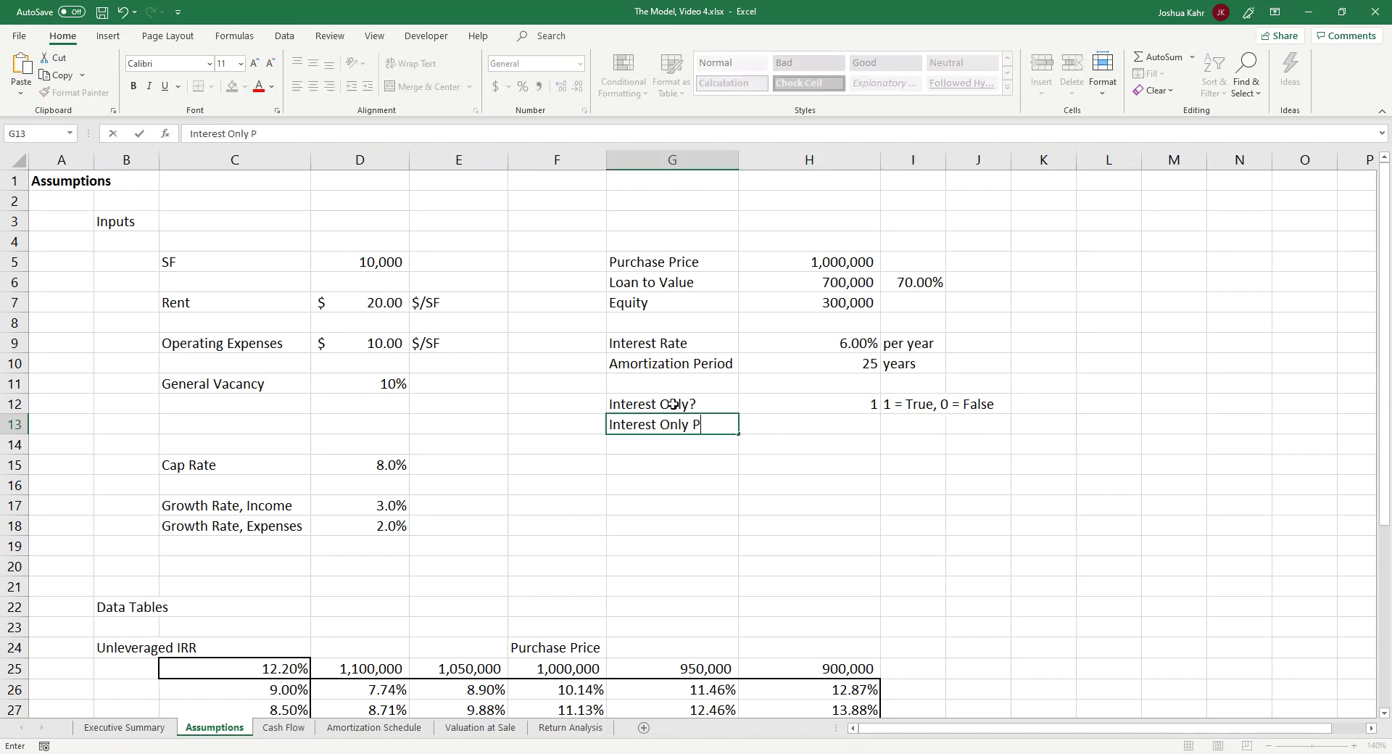
text(eriod)
key(Tab)
text(12)
key(Tab)
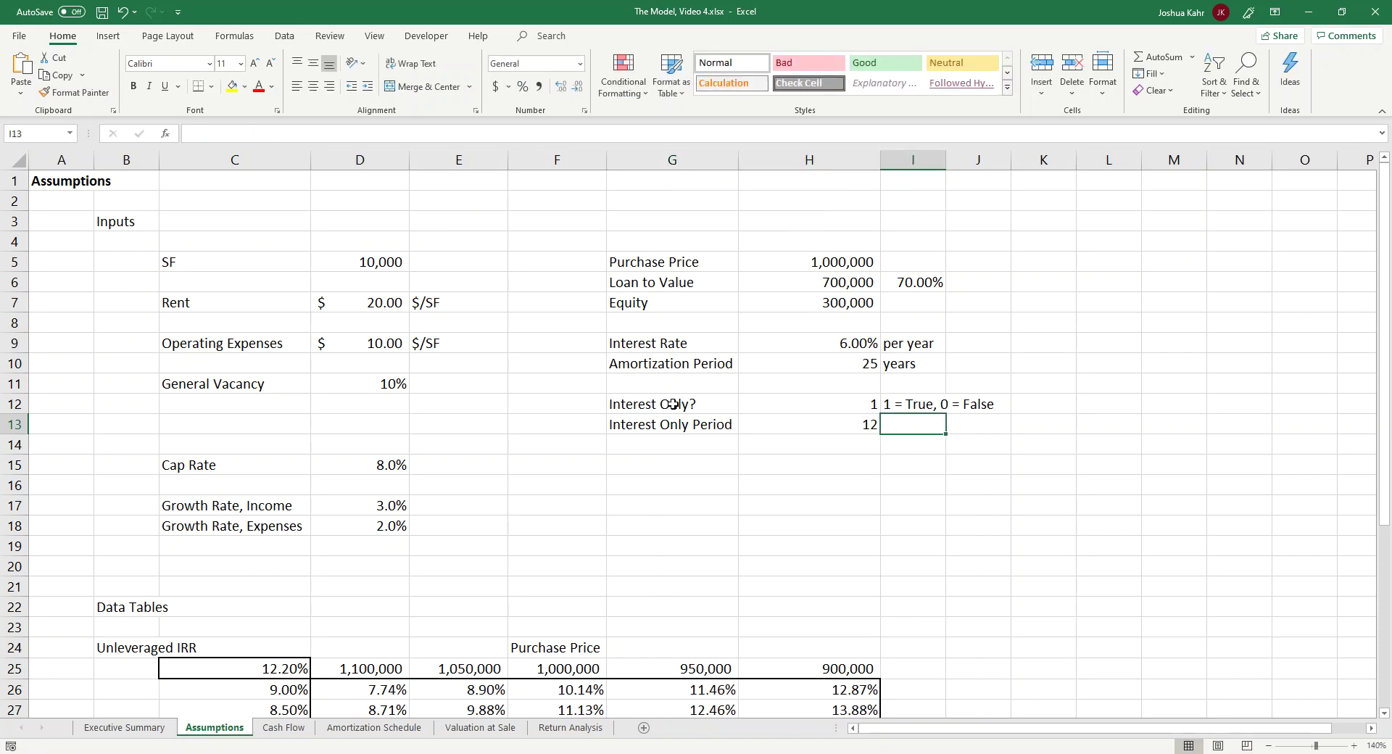
Link G4 of the Amortization Schedule sheet to Assumptions G12 and fill the link across G4:H5
click(374, 727)
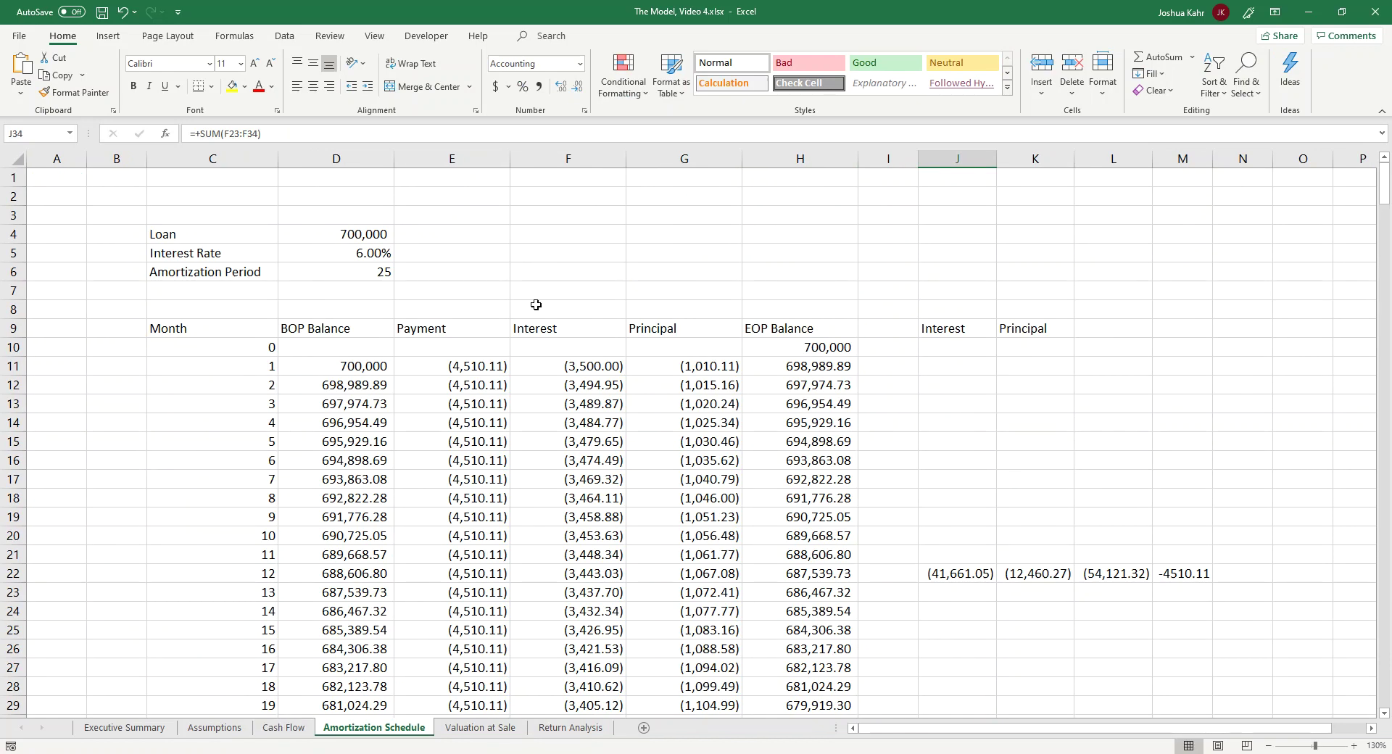
click(674, 233)
text(+)
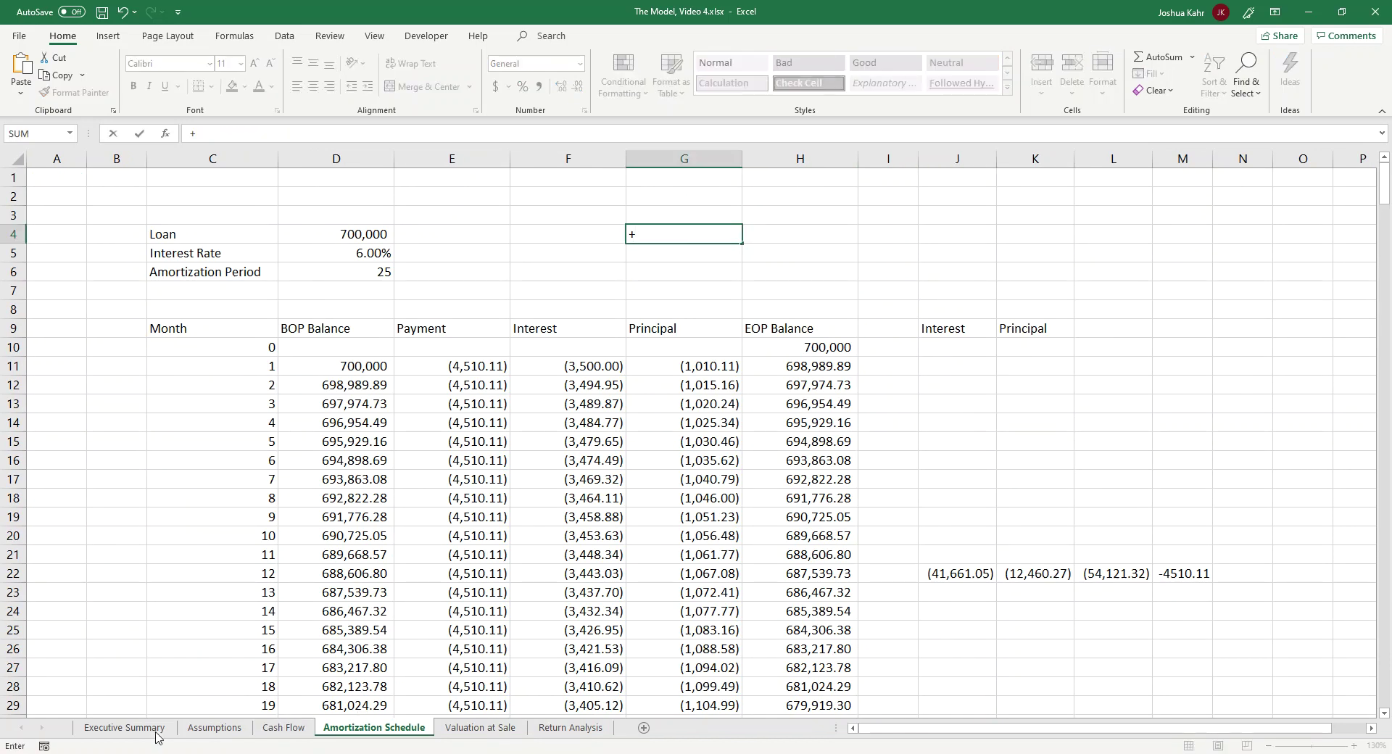
click(215, 727)
click(692, 404)
key(Return)
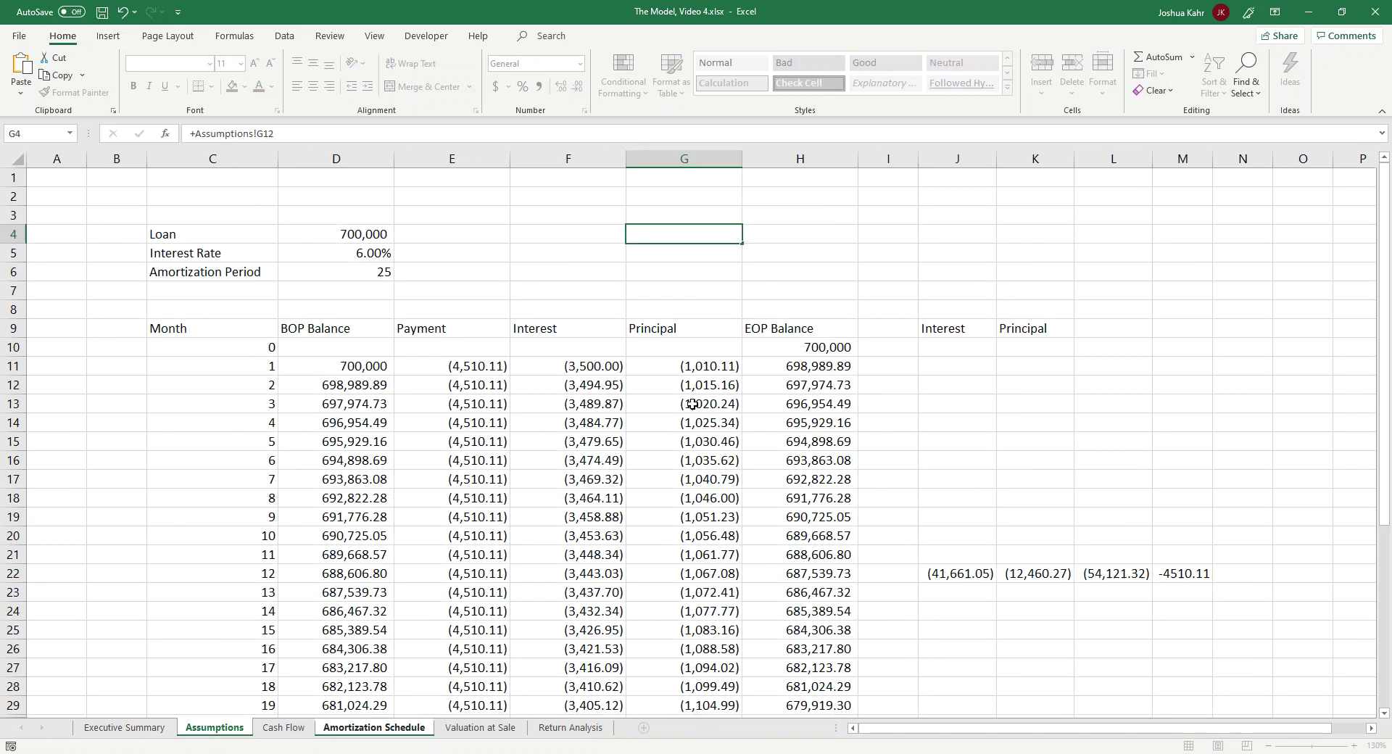
drag(742, 244, 856, 260)
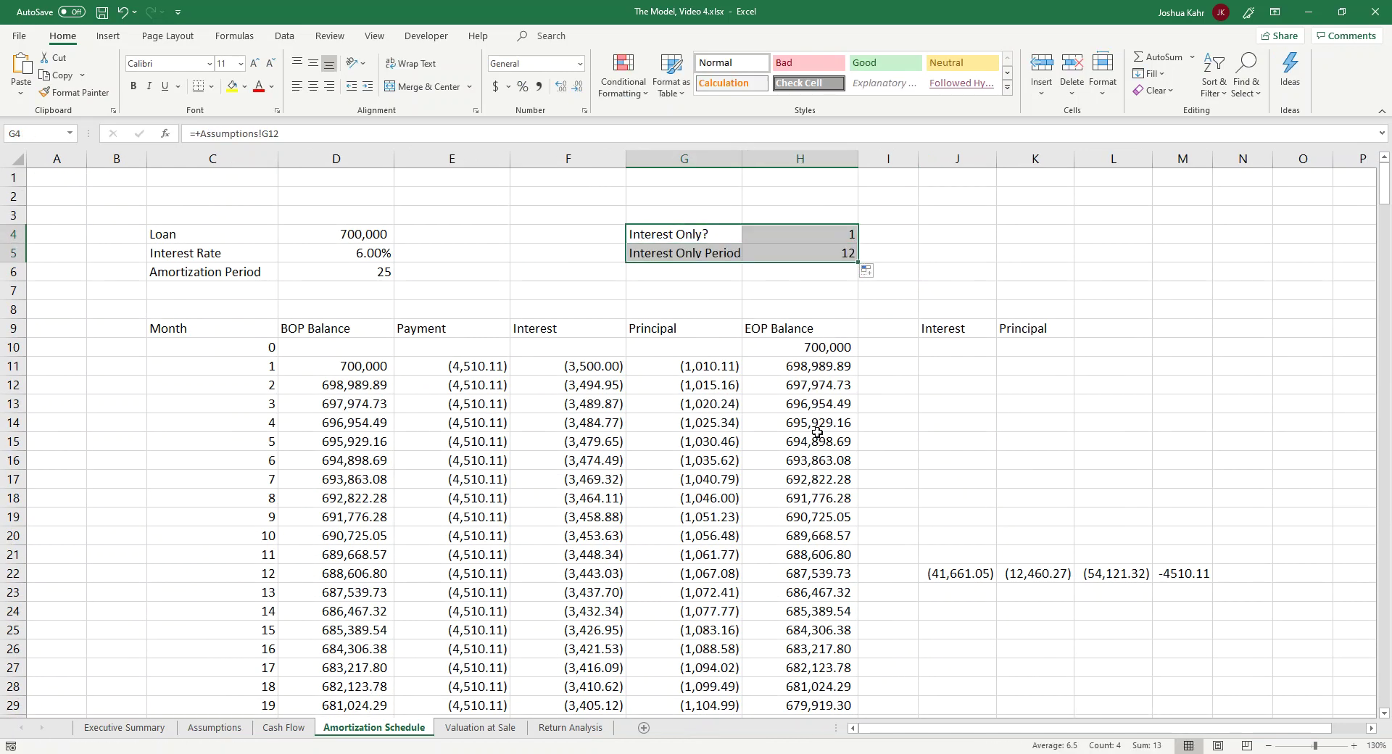
Format the amortization table from D10 to H310 in comma style with no decimal places
click(495, 368)
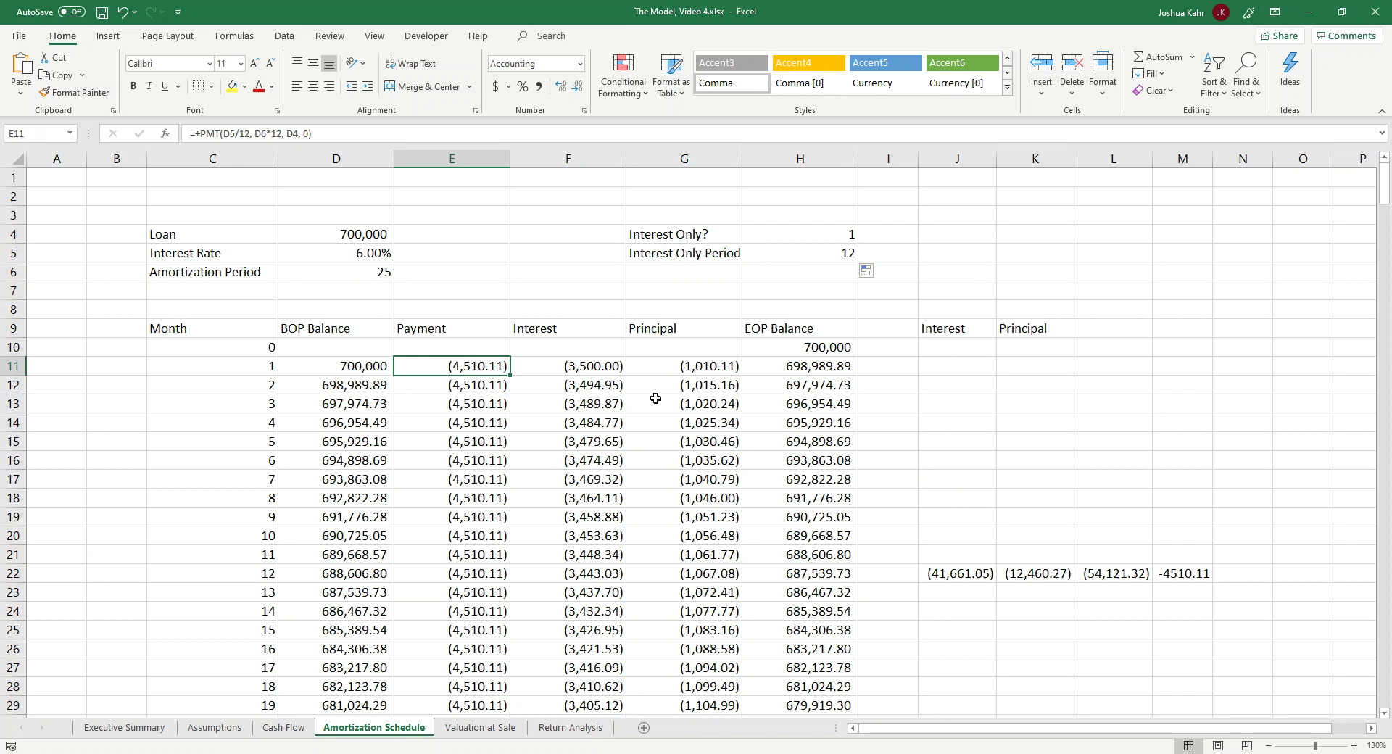
click(367, 366)
click(373, 346)
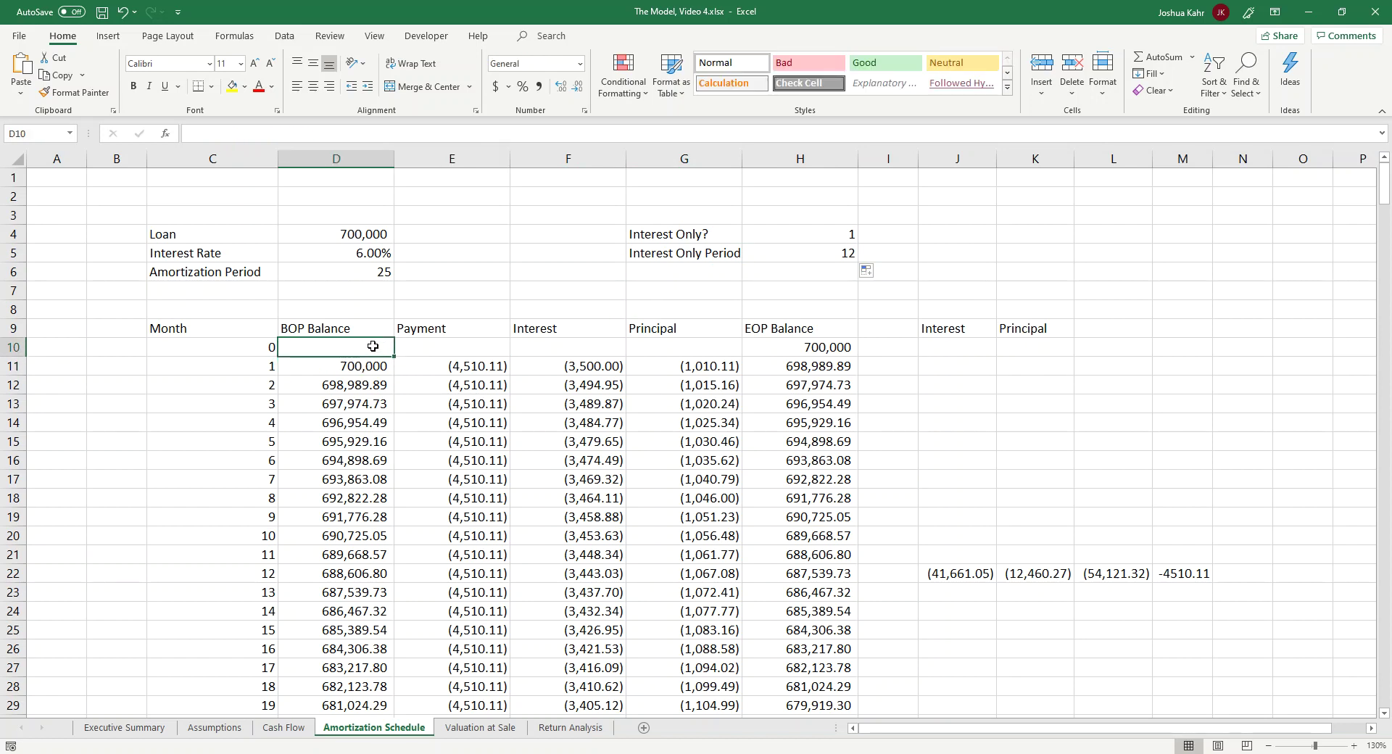
key(shift+Right)
key(shift+Right)
key(shift+Right)
key(shift+Right)
key(shift+Down)
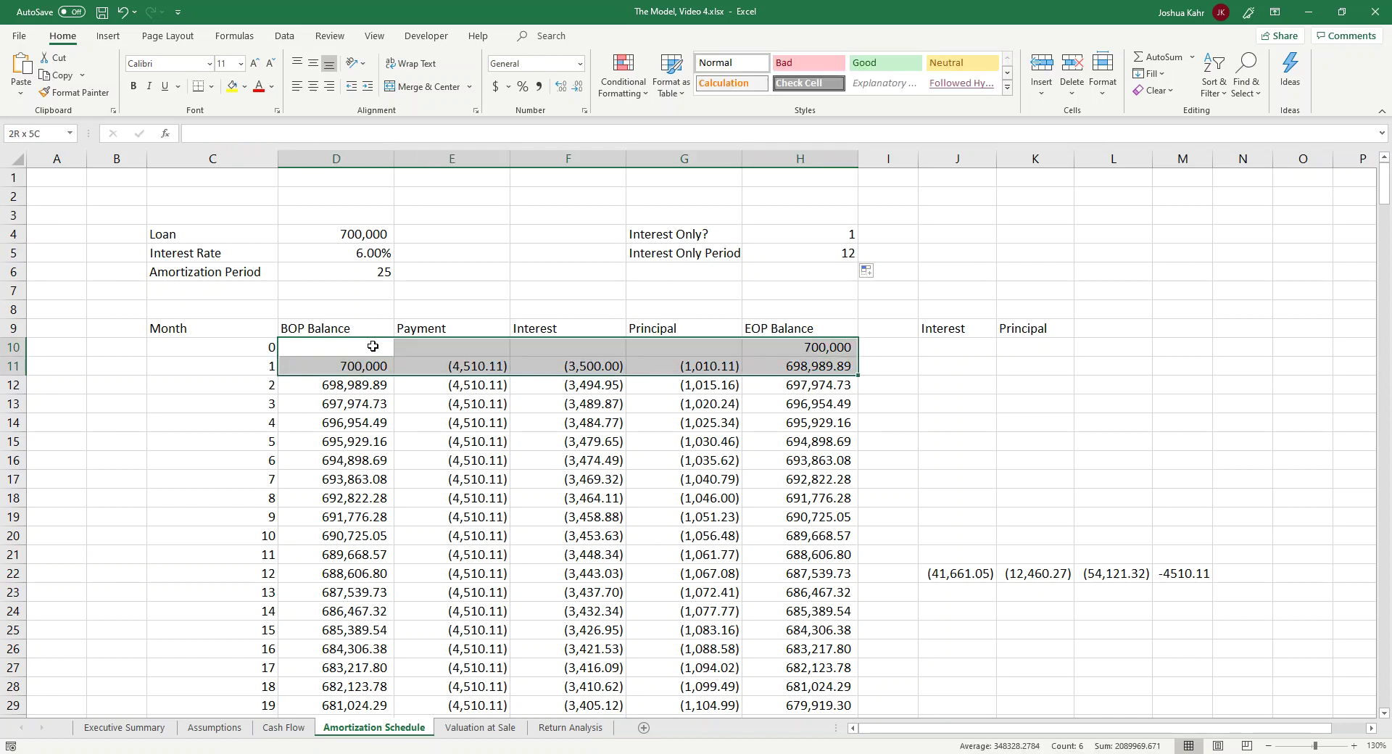
key(ctrl+shift+Down)
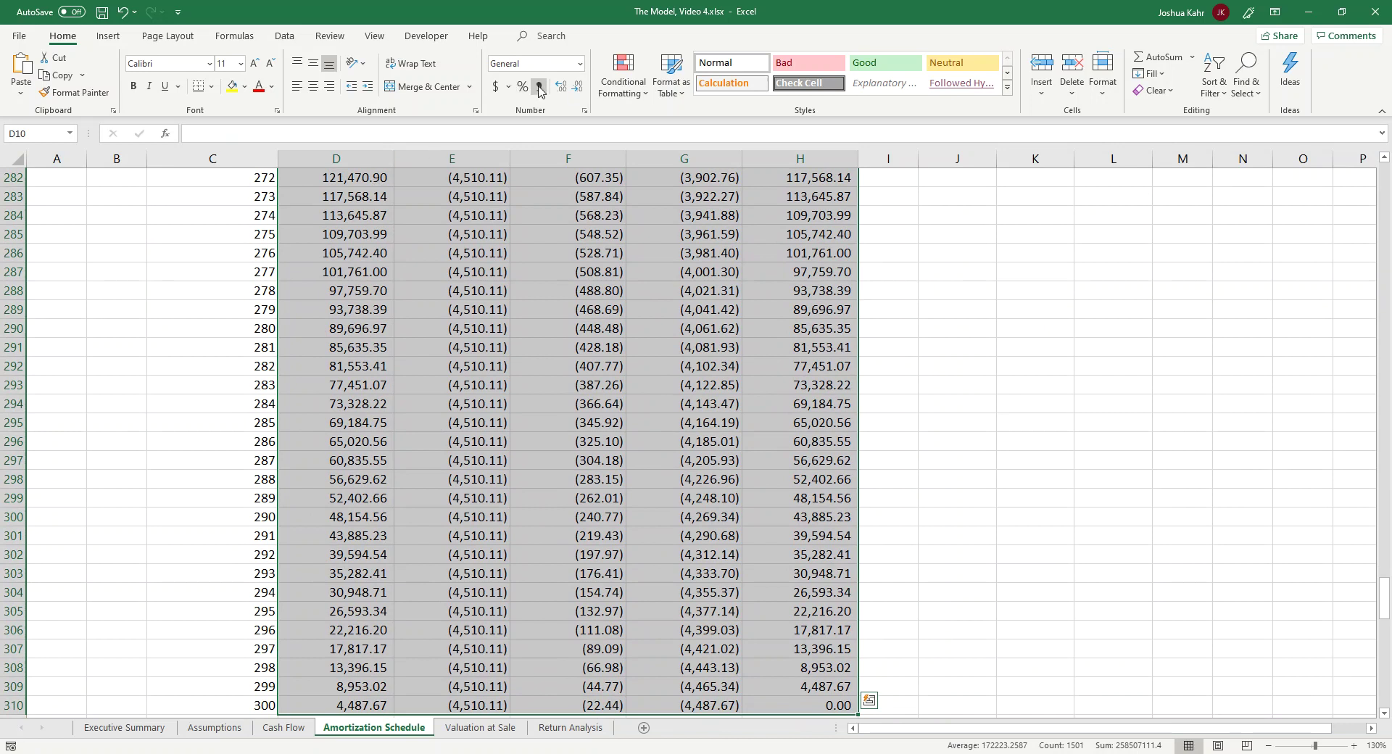
click(539, 87)
click(578, 88)
click(578, 88)
click(725, 443)
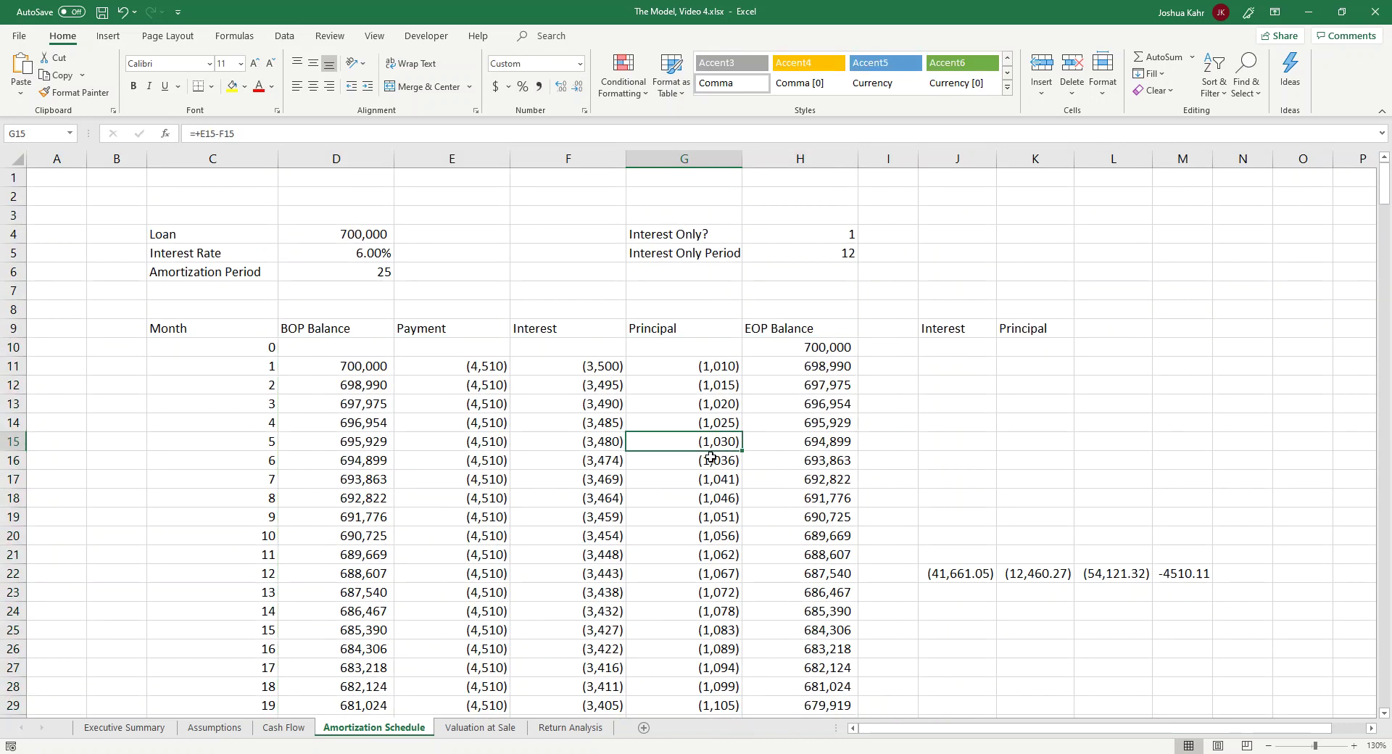
Edit the month 1 payment formula in E11, inserting an IF with the conditions H4=1 and C11<=H5 before the PMT function
click(498, 360)
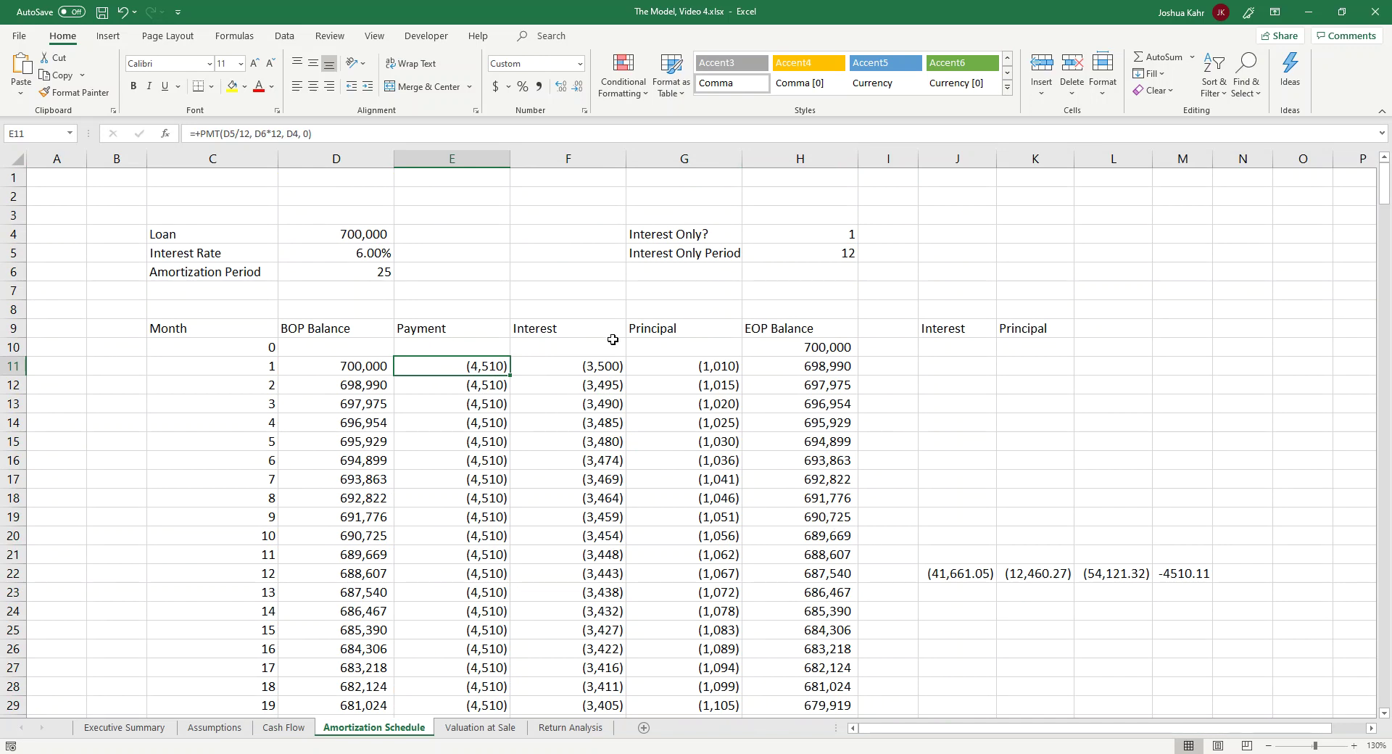
key(F2)
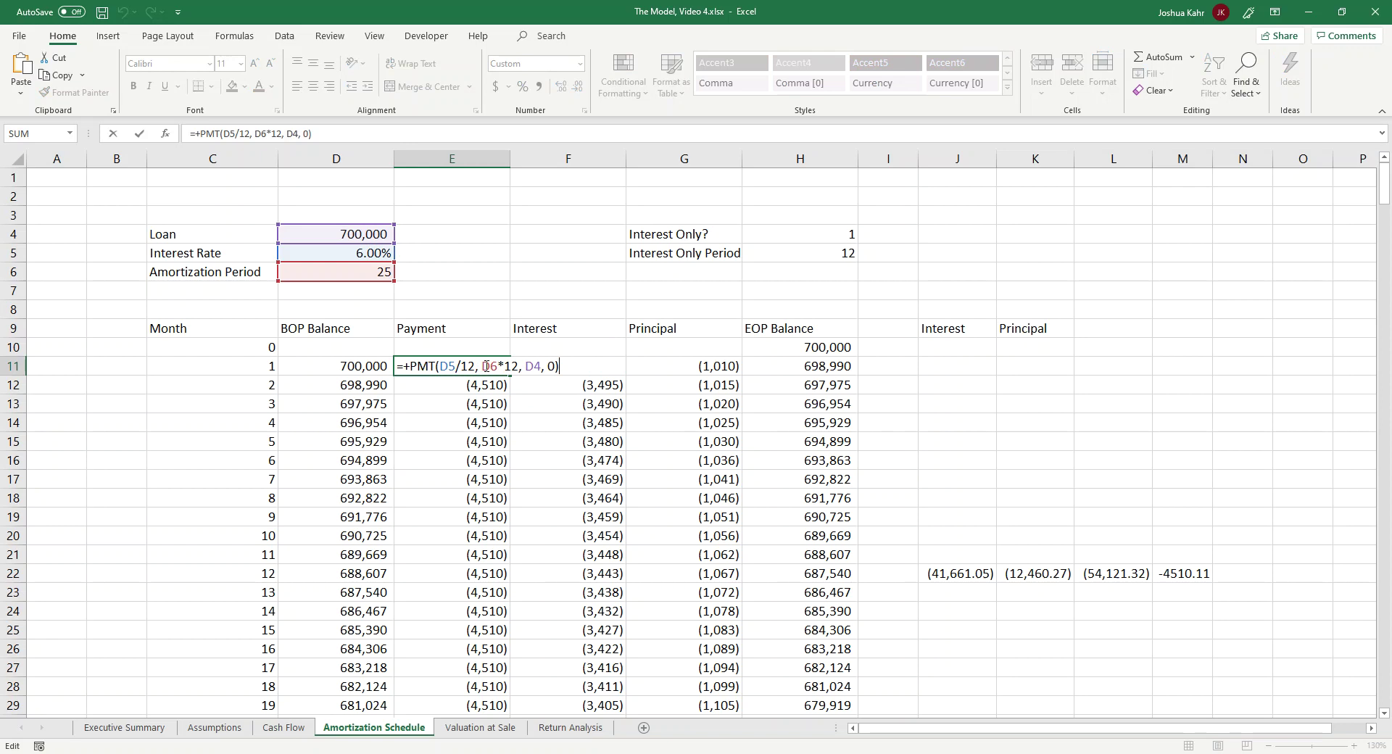
click(412, 366)
key(BackSpace)
text(if()
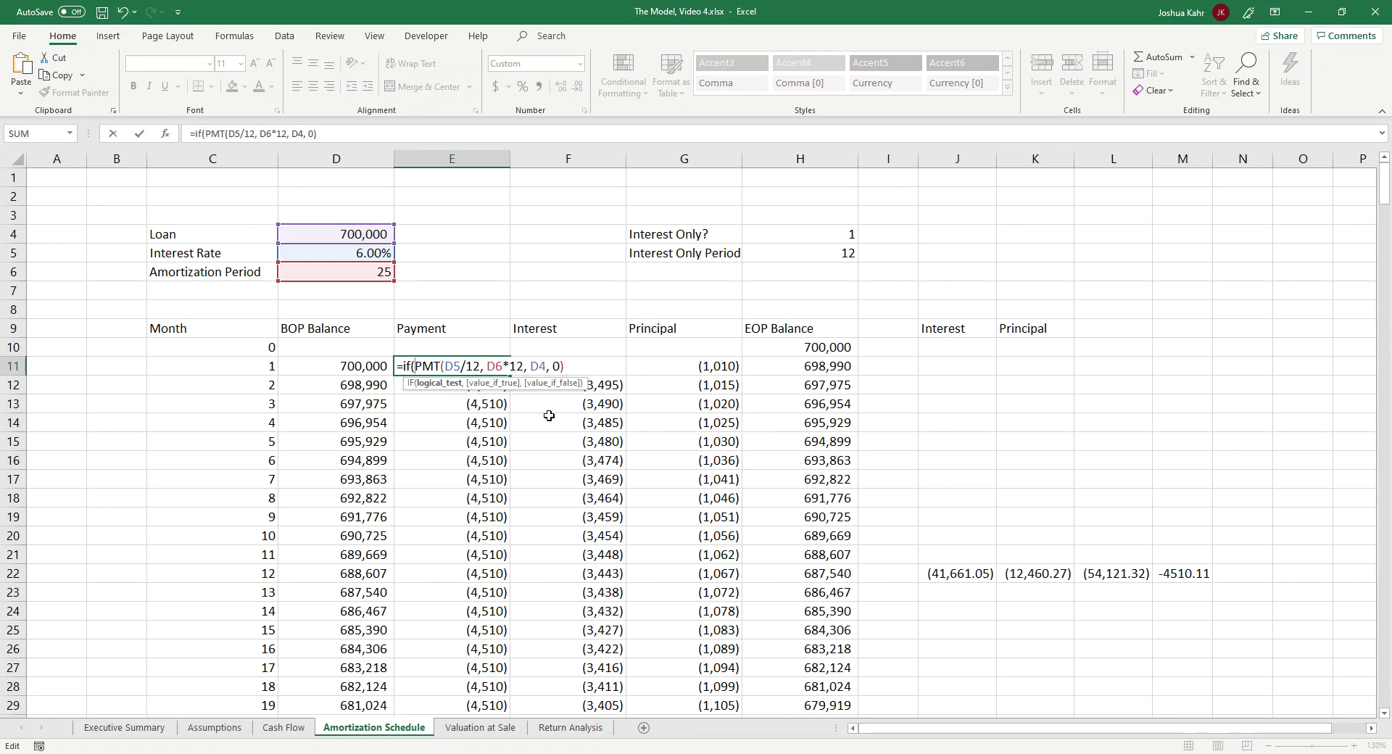
click(793, 236)
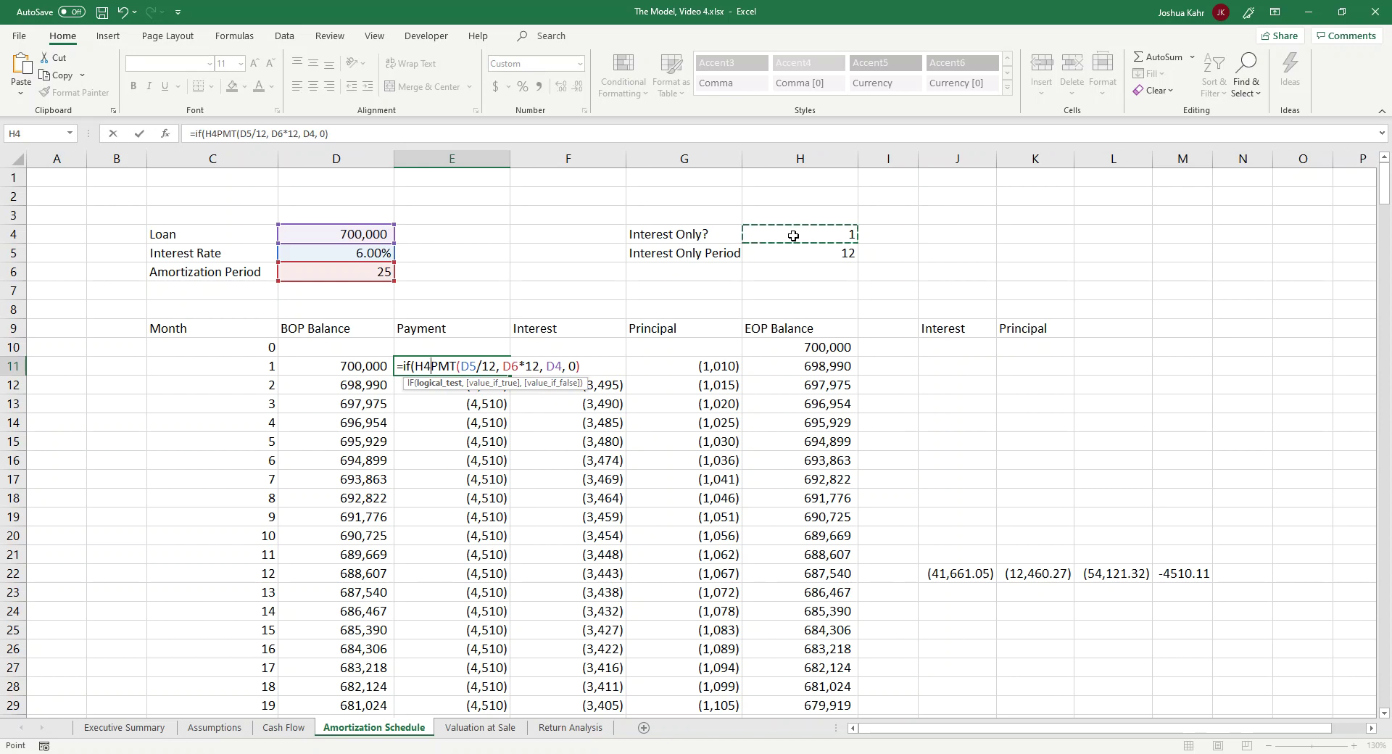
text(=1,)
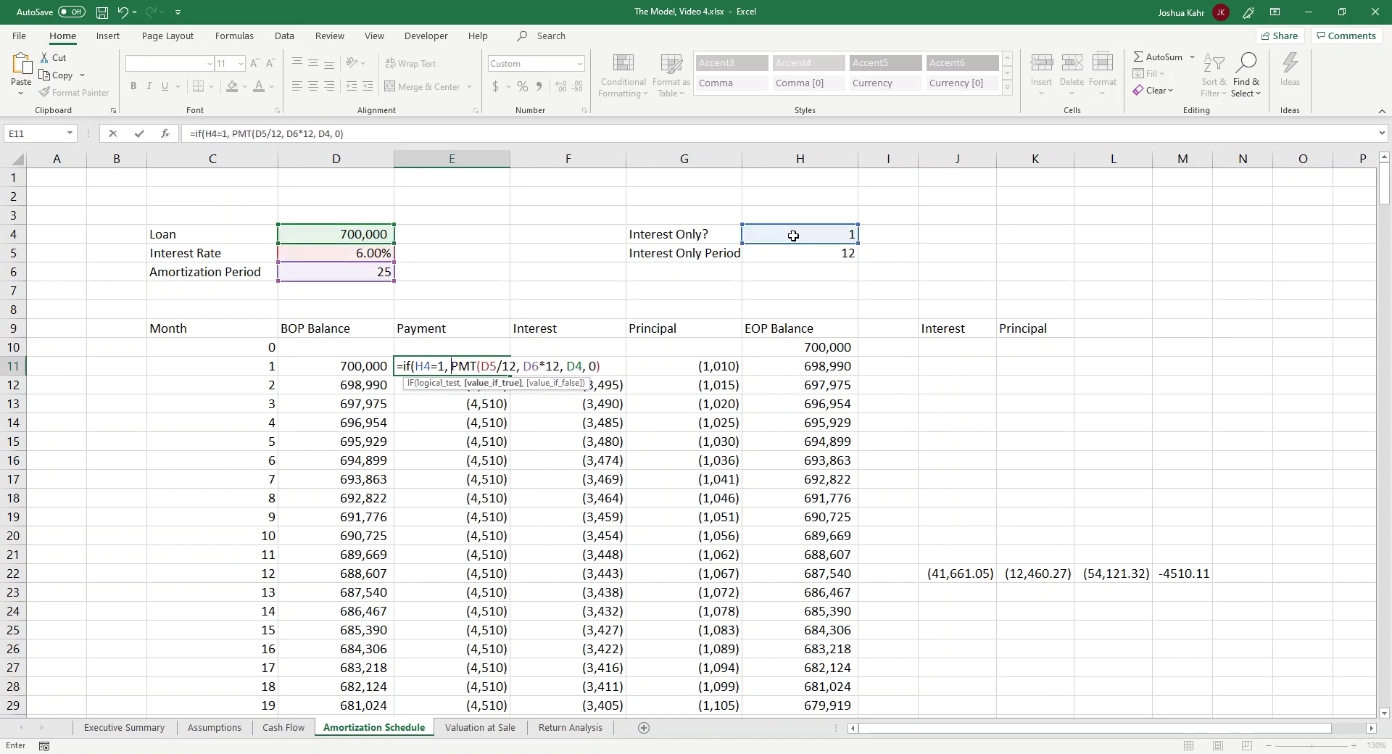
click(256, 372)
text(<=)
click(824, 256)
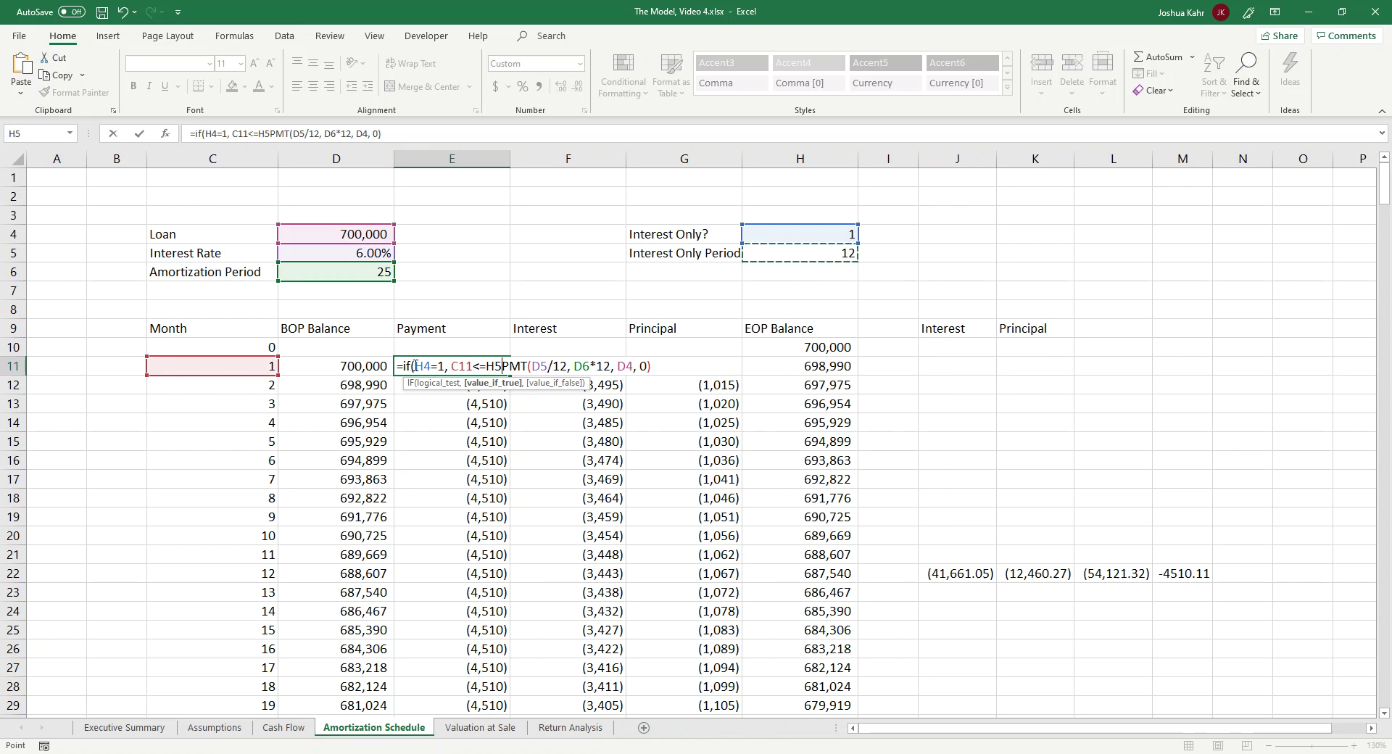
Wrap both conditions of the E11 formula in an AND function, giving AND(H4=1, C11<=H5) as the logical test
click(415, 366)
text(and()
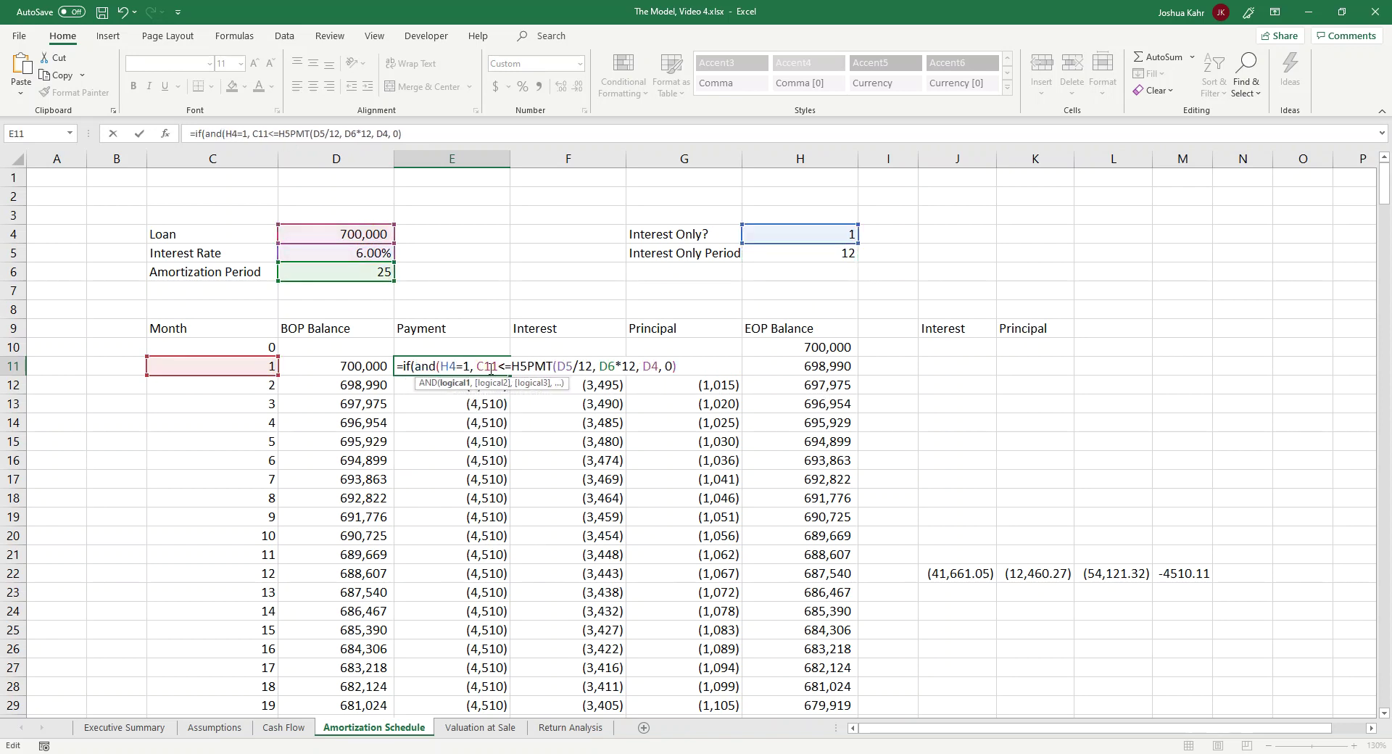
click(500, 366)
text(),)
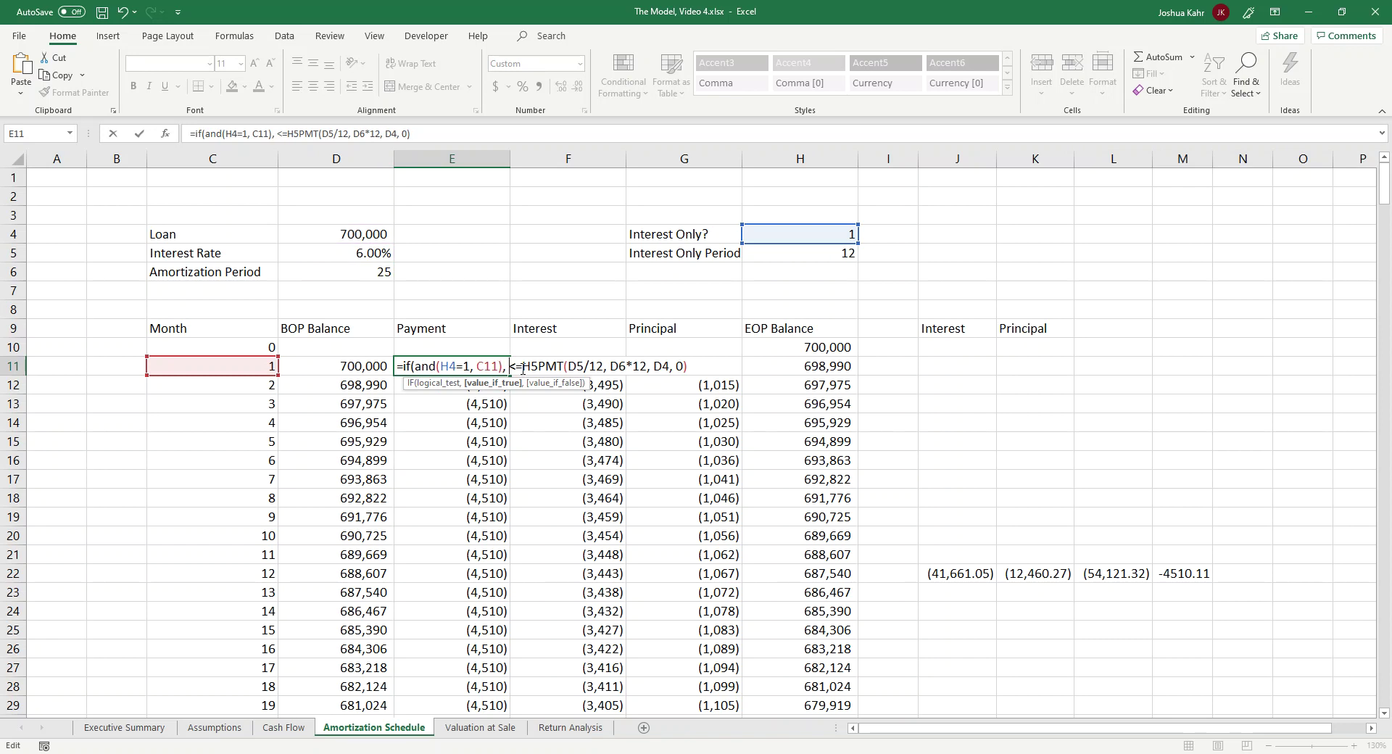
drag(509, 366, 538, 367)
key(ctrl+c)
key(BackSpace)
key(Left)
key(Left)
key(Left)
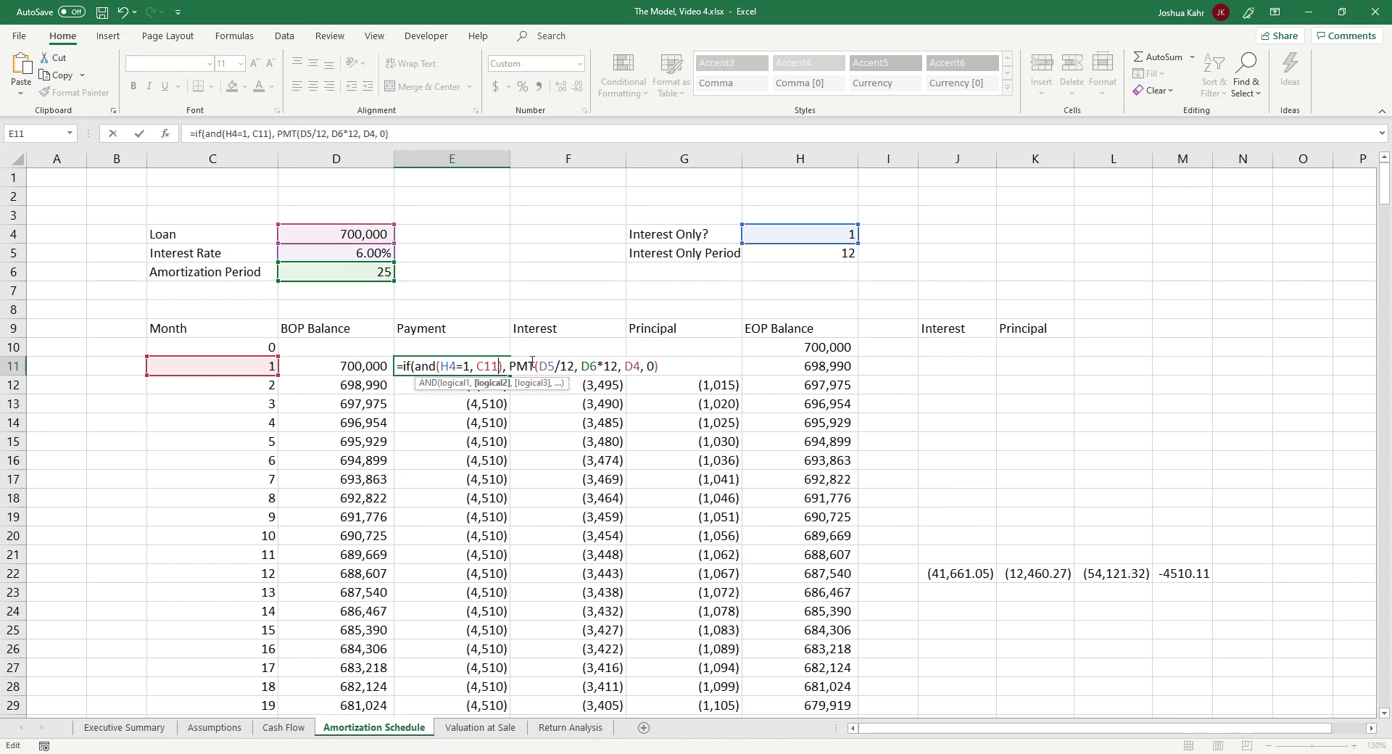
key(ctrl+v)
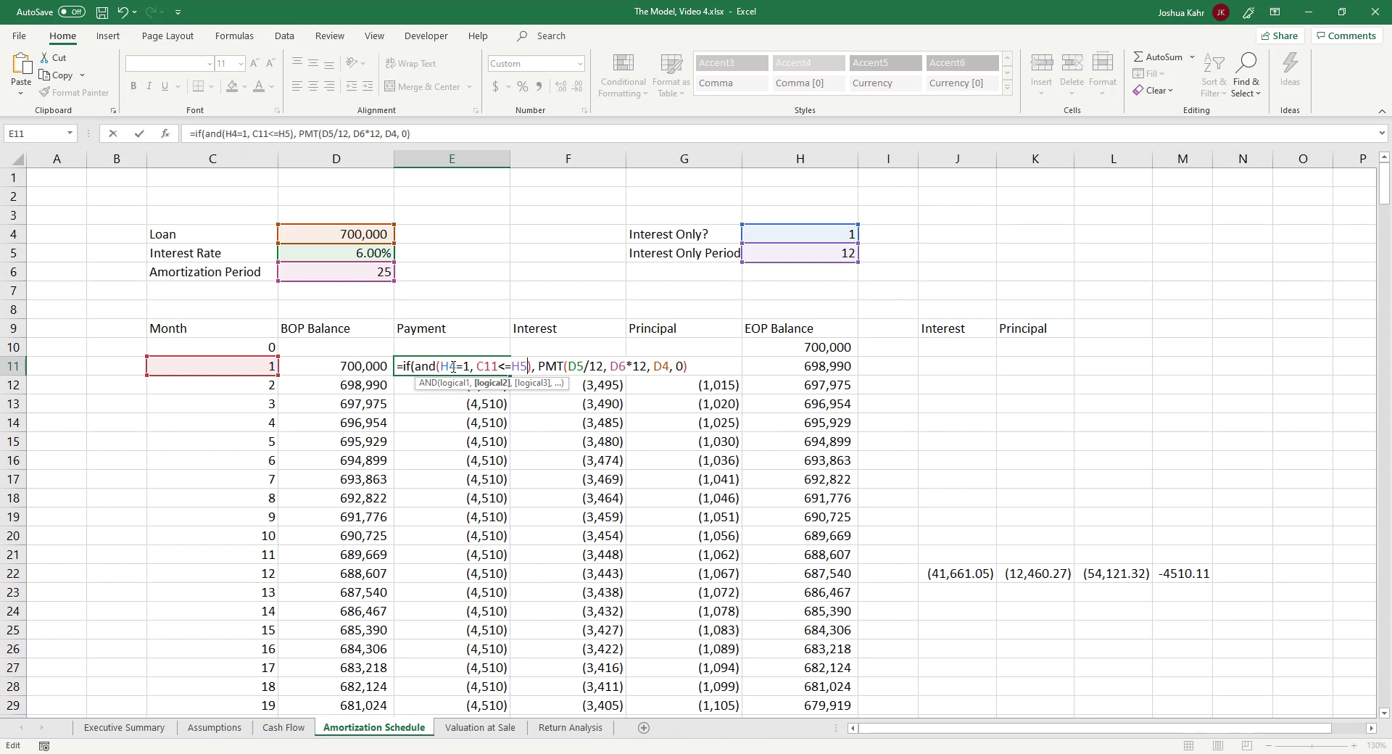
Insert the interest cell F11 as the value if true in E11's IF, keep PMT as the value if false, and close the parenthesis
click(539, 367)
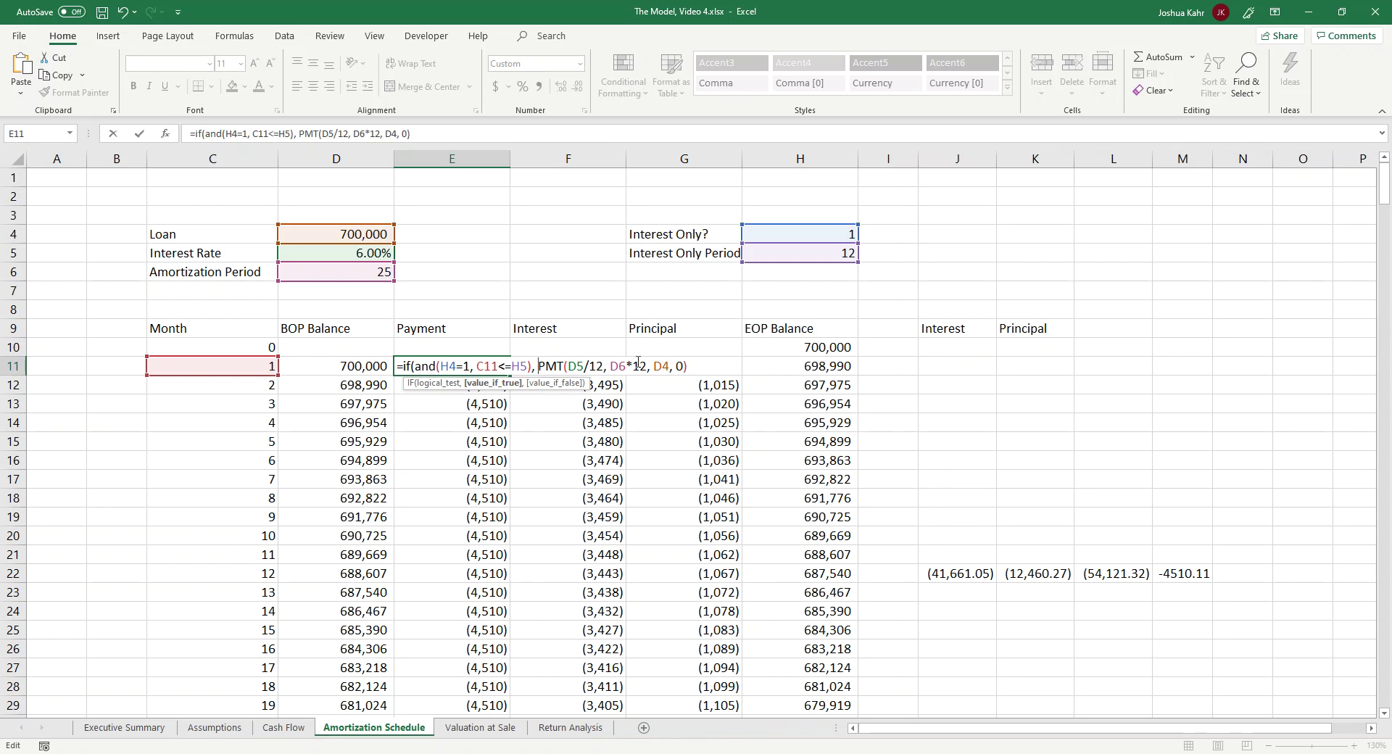
click(569, 415)
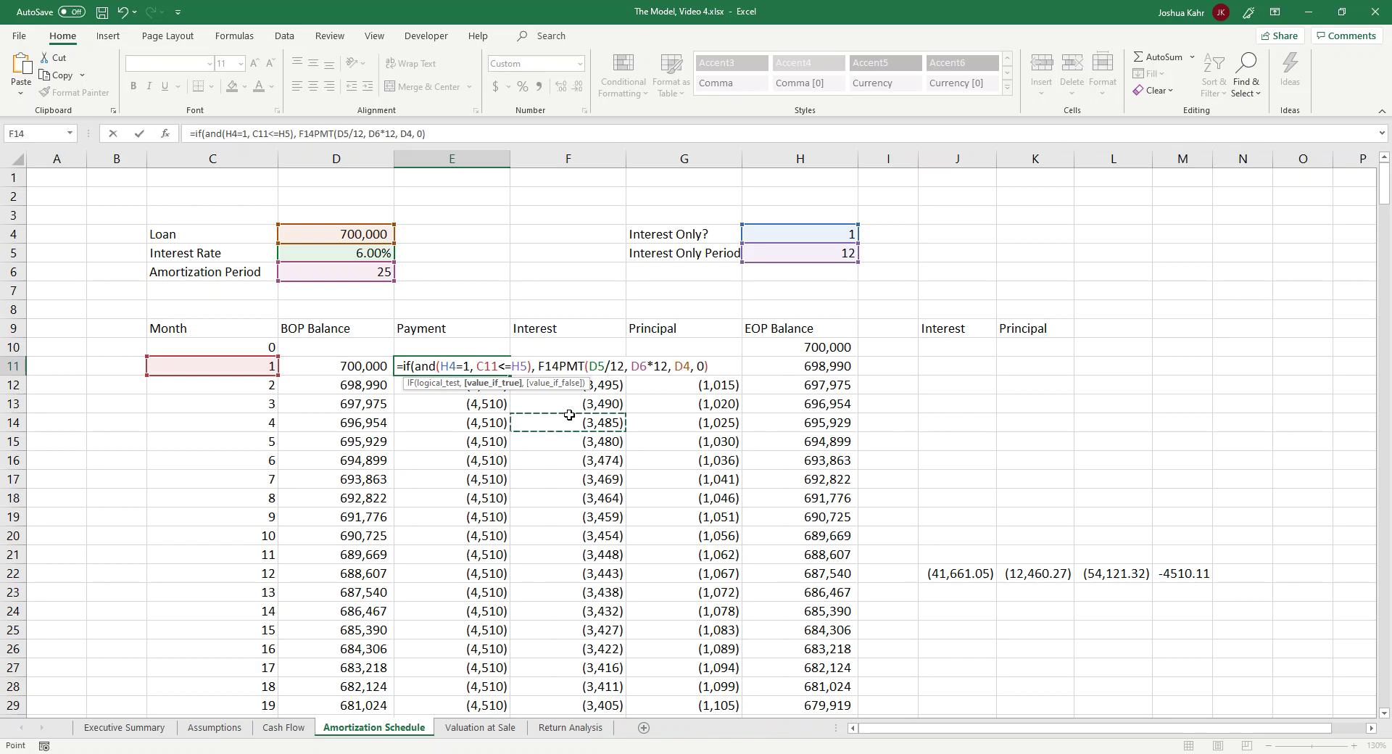
key(Up)
key(Up)
key(Up)
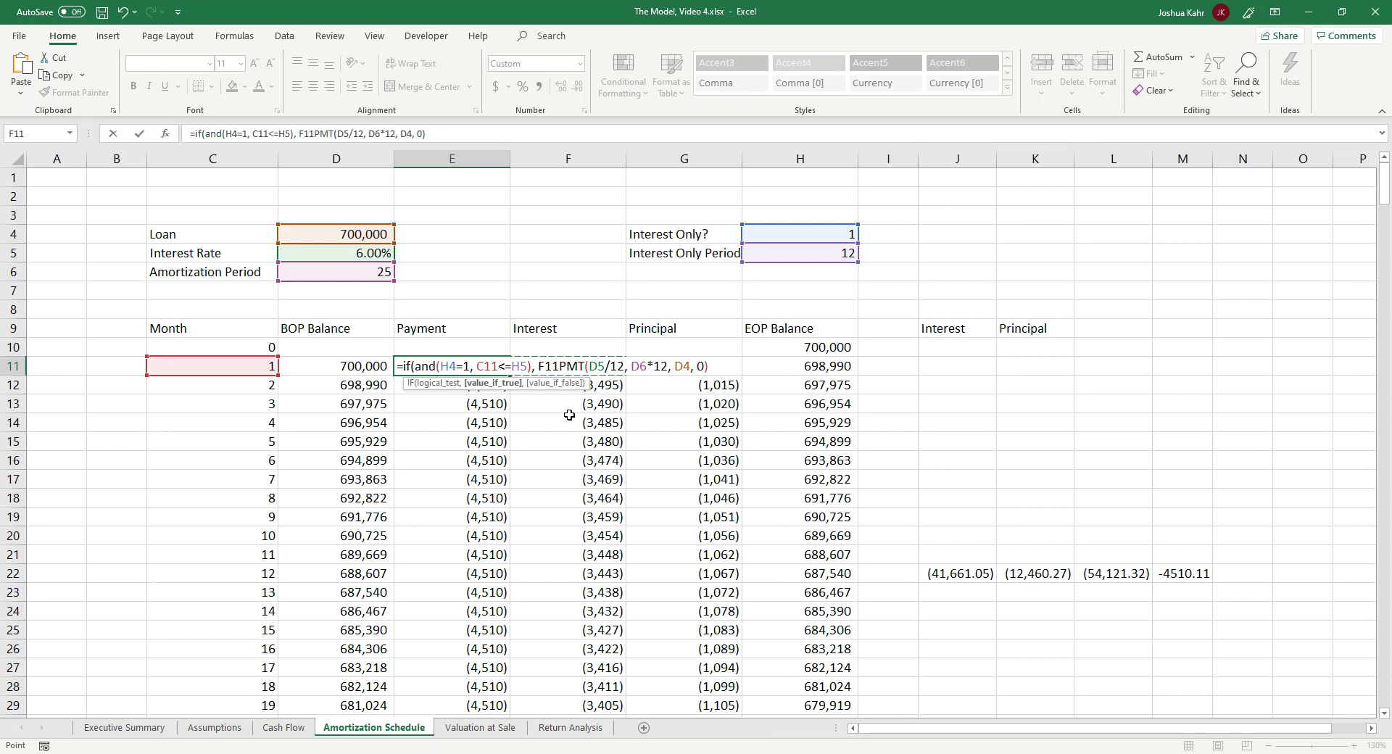
text(,)
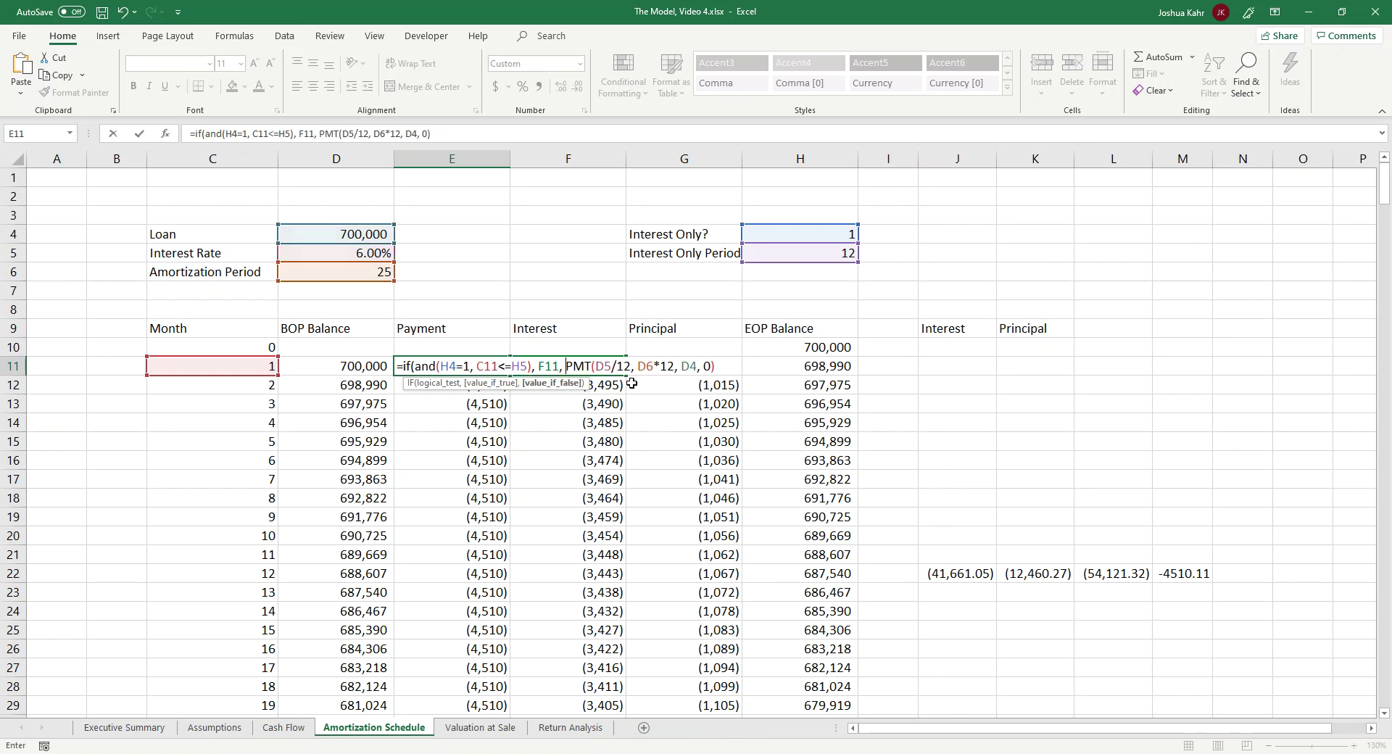
click(593, 367)
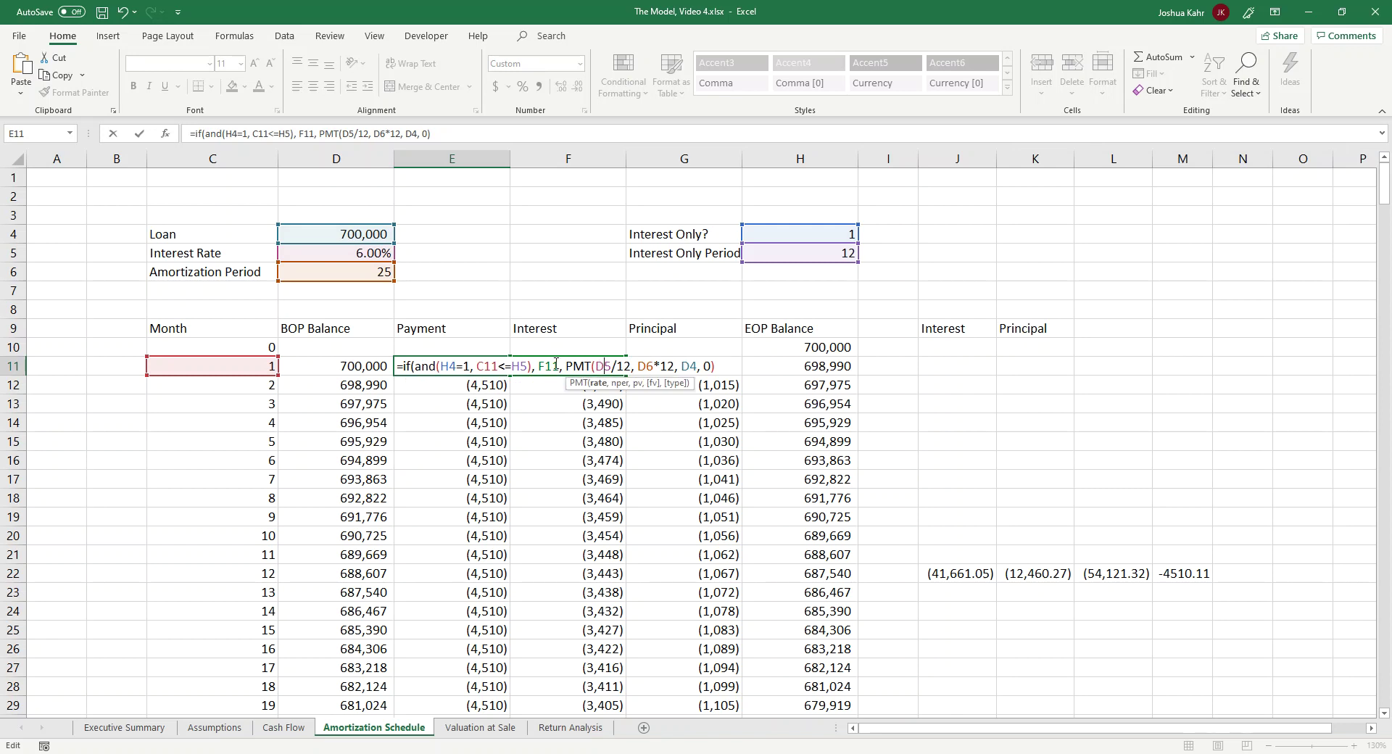
click(732, 368)
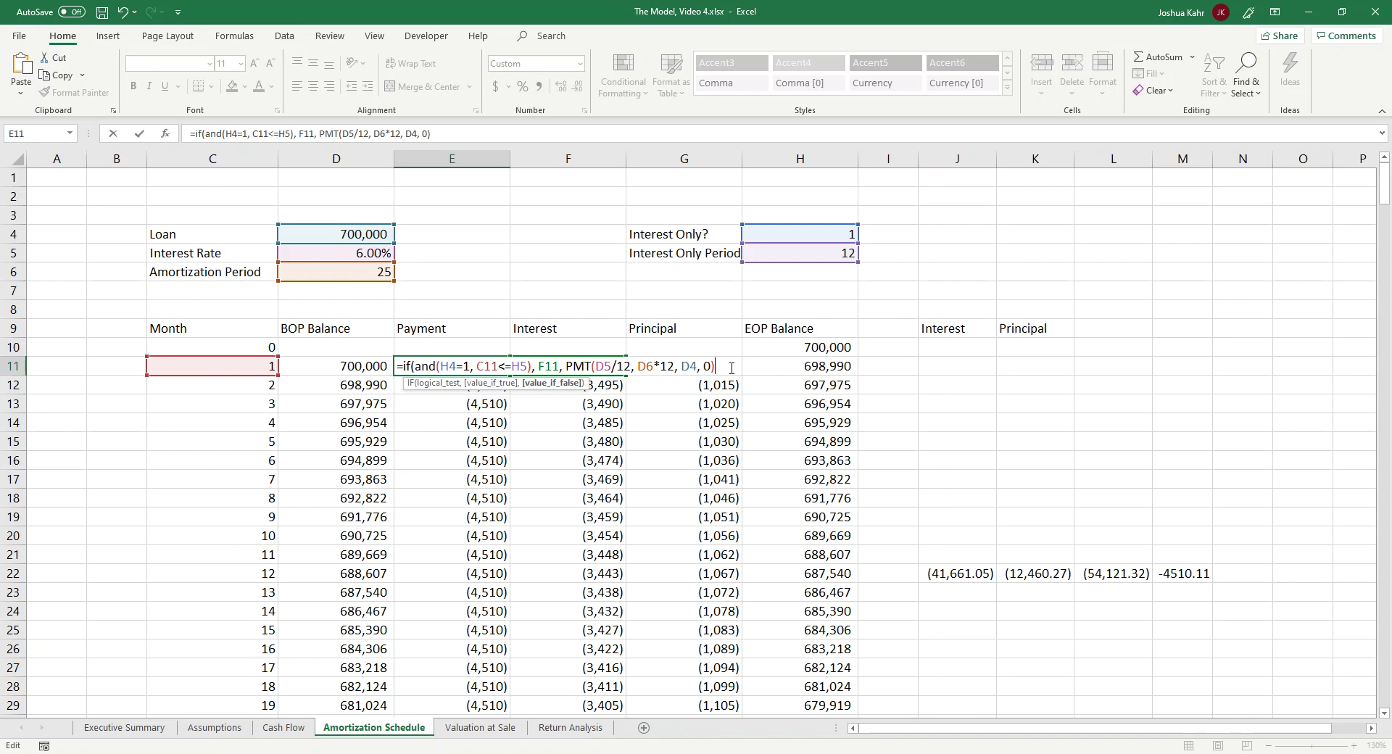
text())
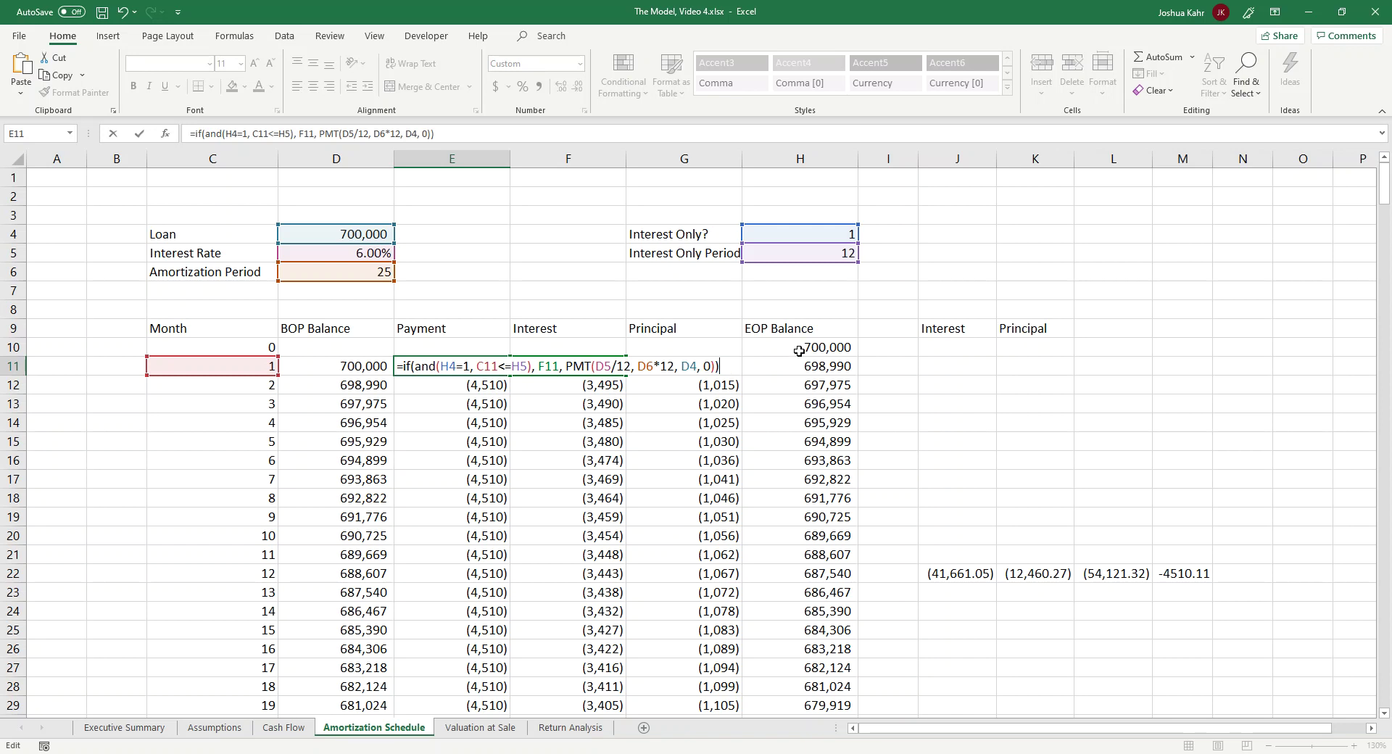
Make the H4 and H5 references in E11's AND conditions absolute, giving $H$4=1 and C11<=$H$5
click(452, 366)
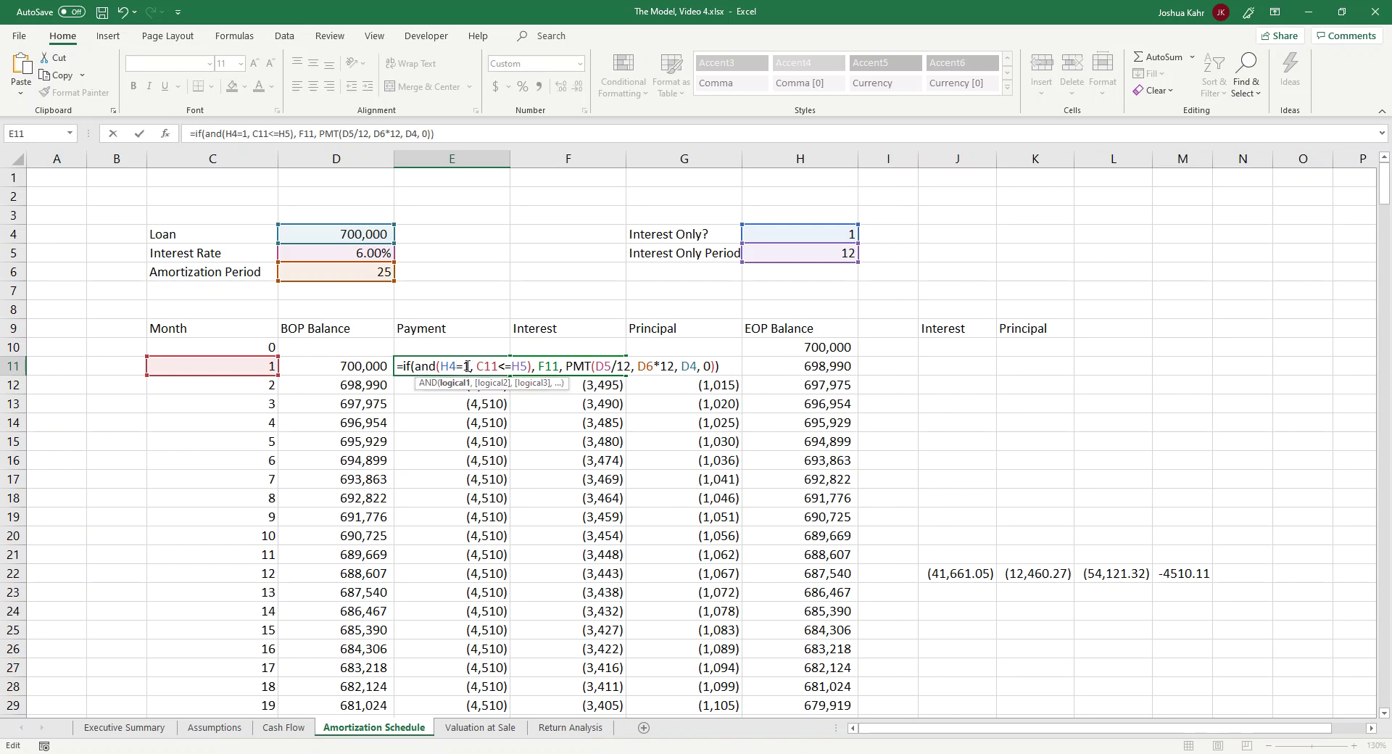
key(F4)
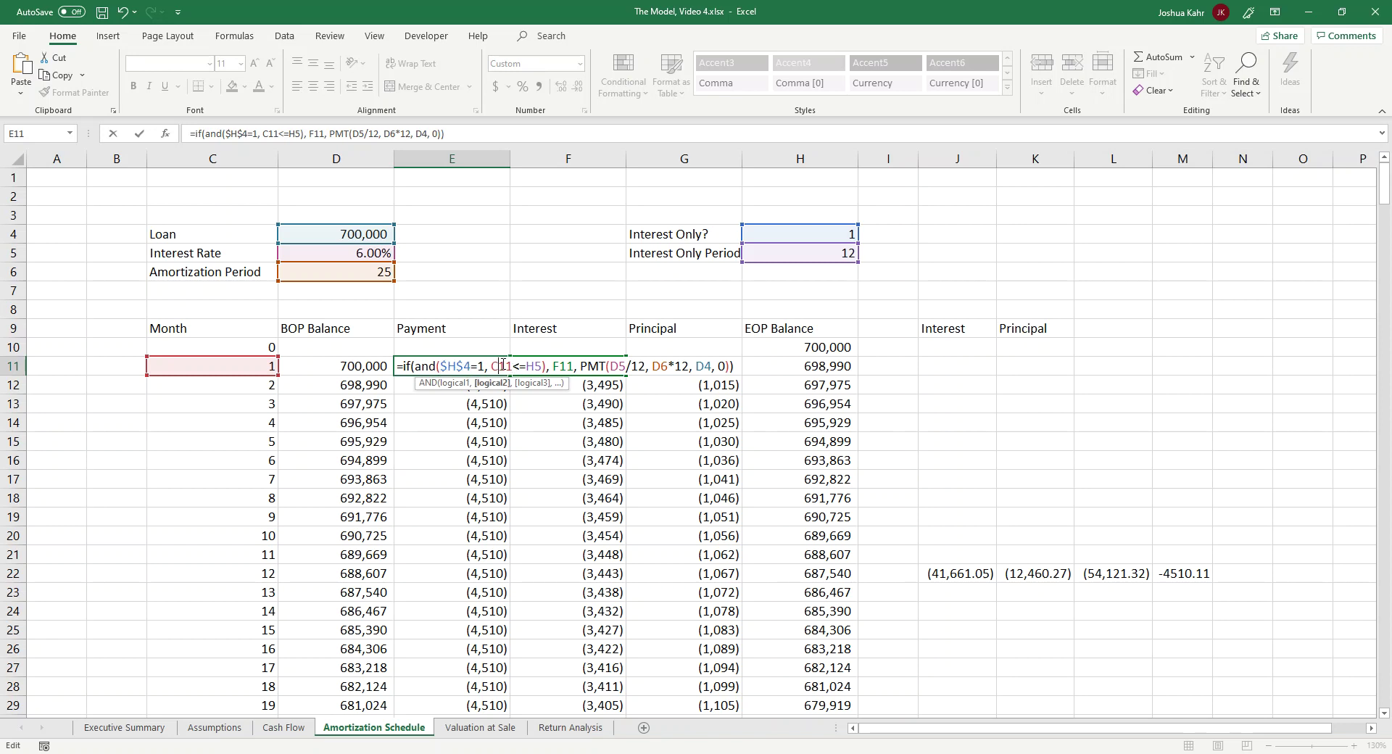
click(540, 366)
key(F4)
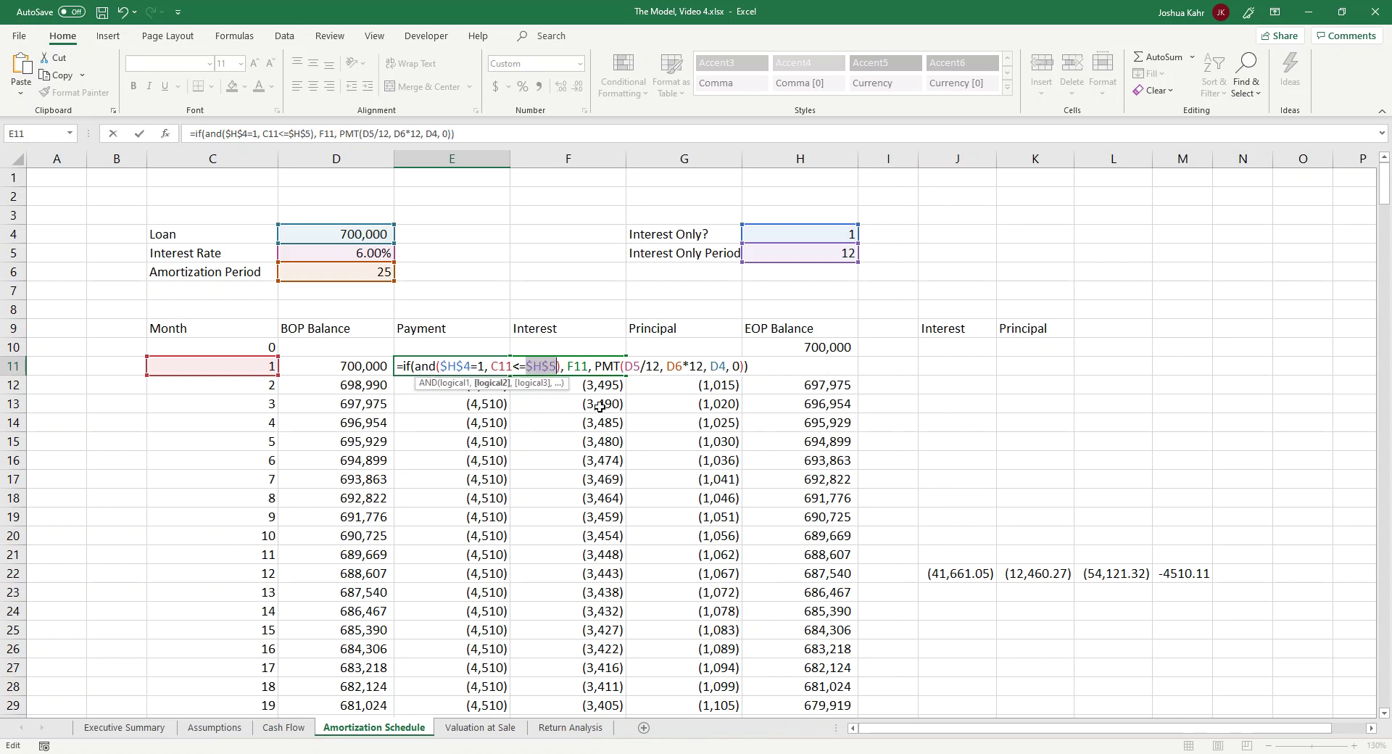
click(579, 368)
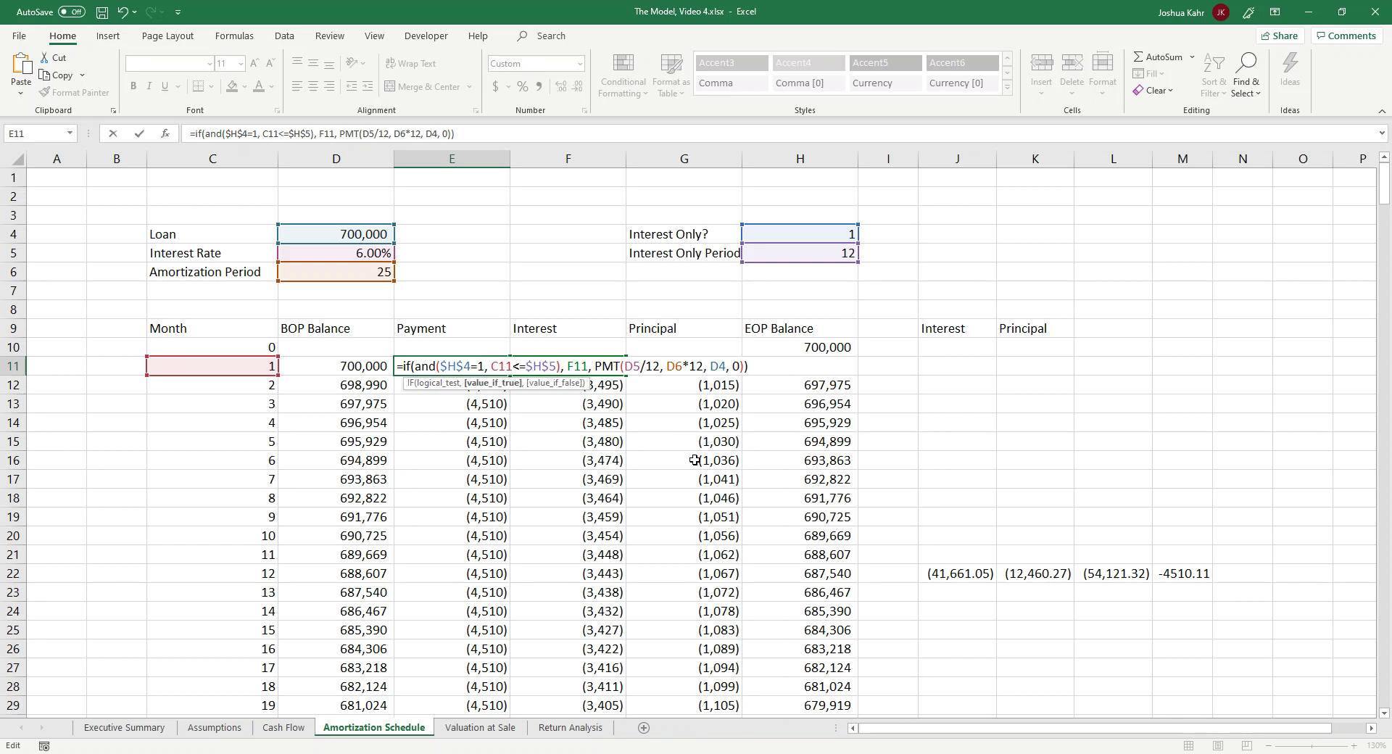
Make the PMT references in E11 absolute as $D$5, $D$6 and $D$4, and commit the formula
click(628, 367)
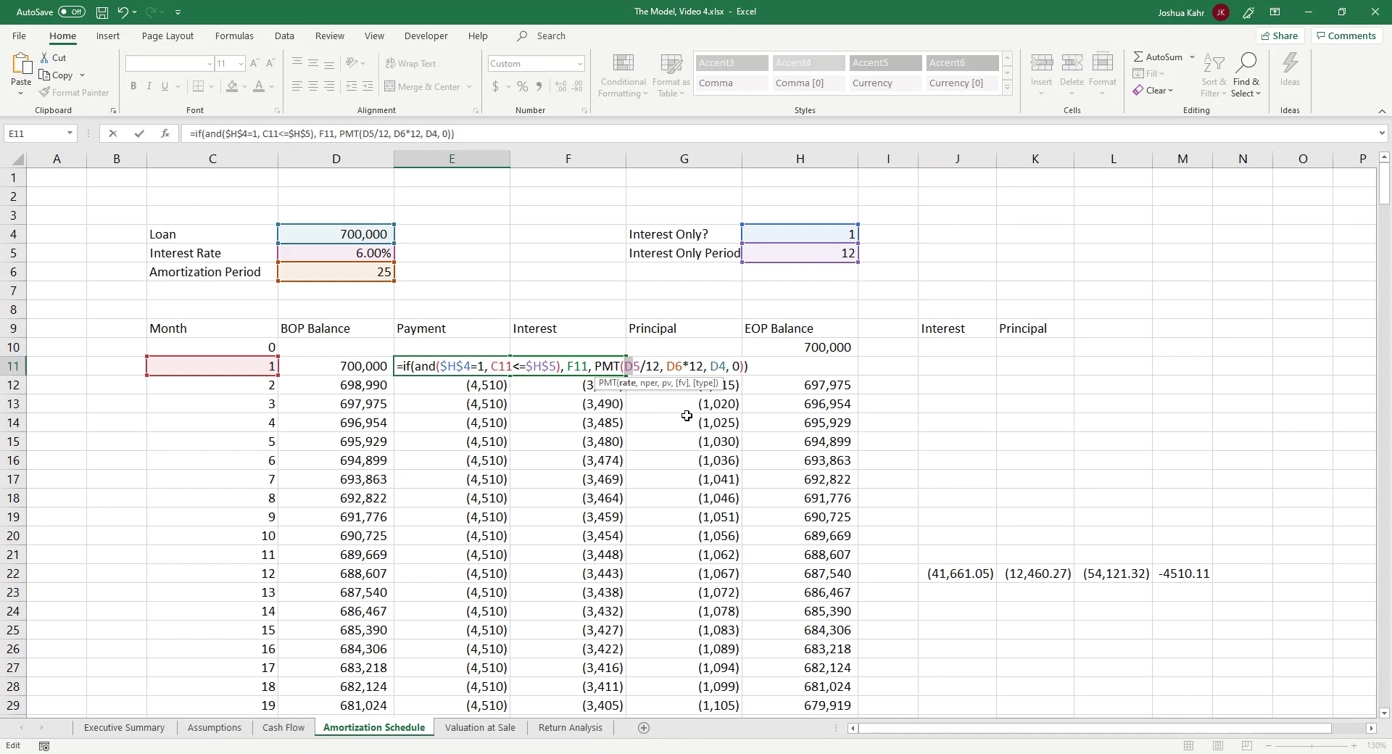
key(F4)
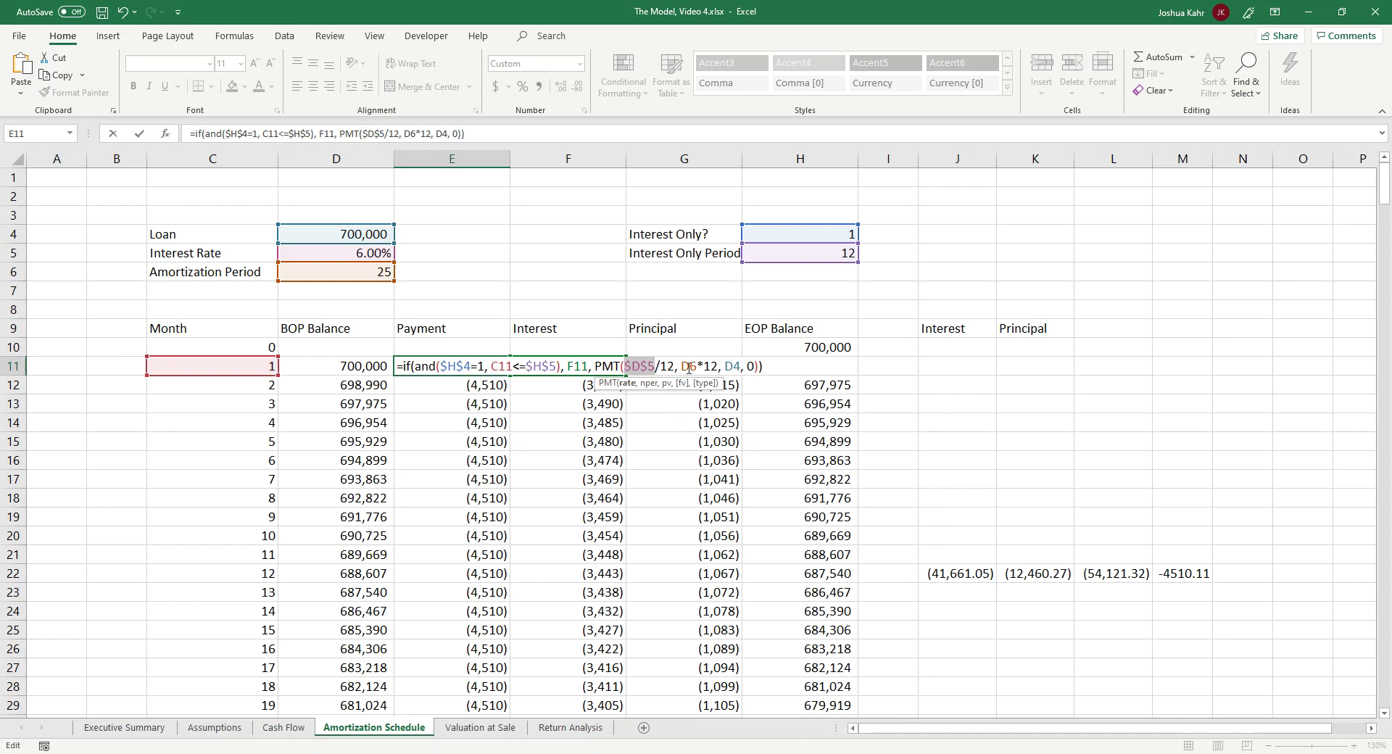
click(690, 366)
key(F4)
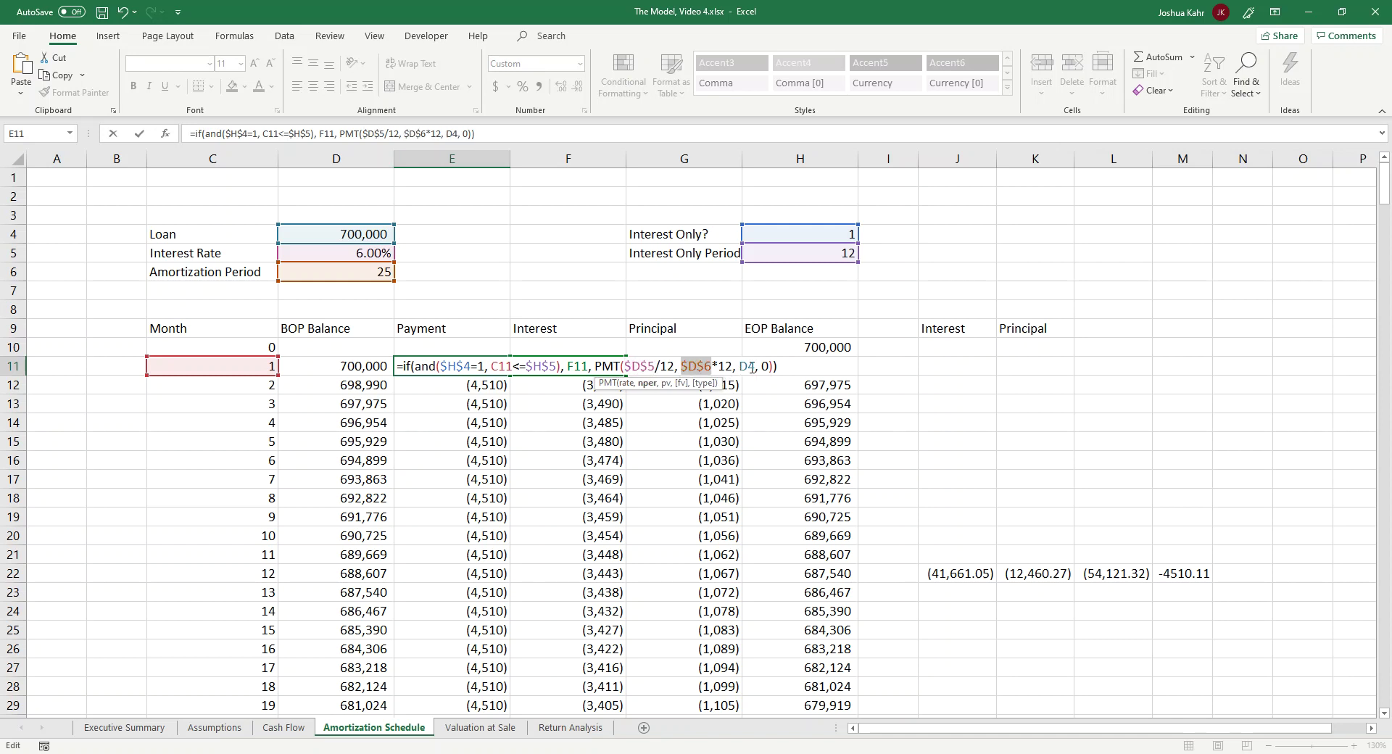
click(751, 367)
key(F4)
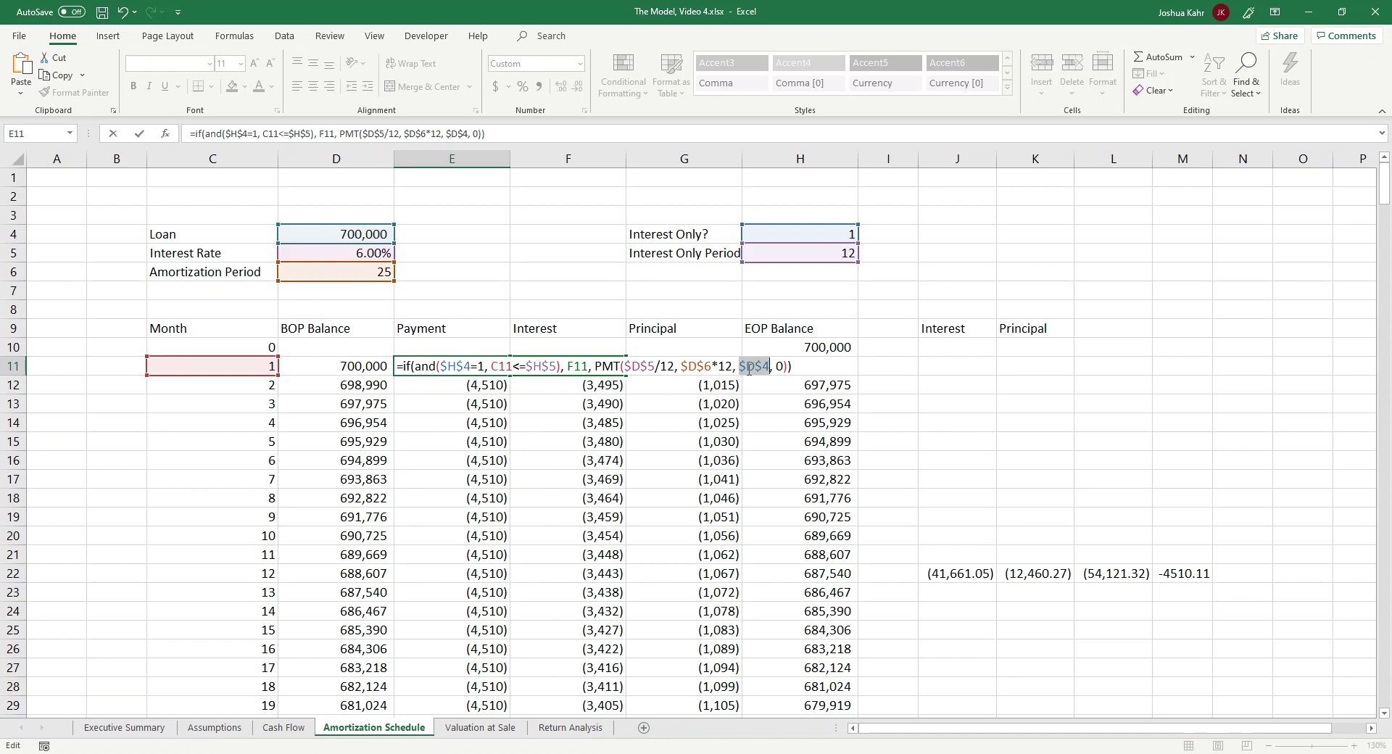
key(Return)
key(Up)
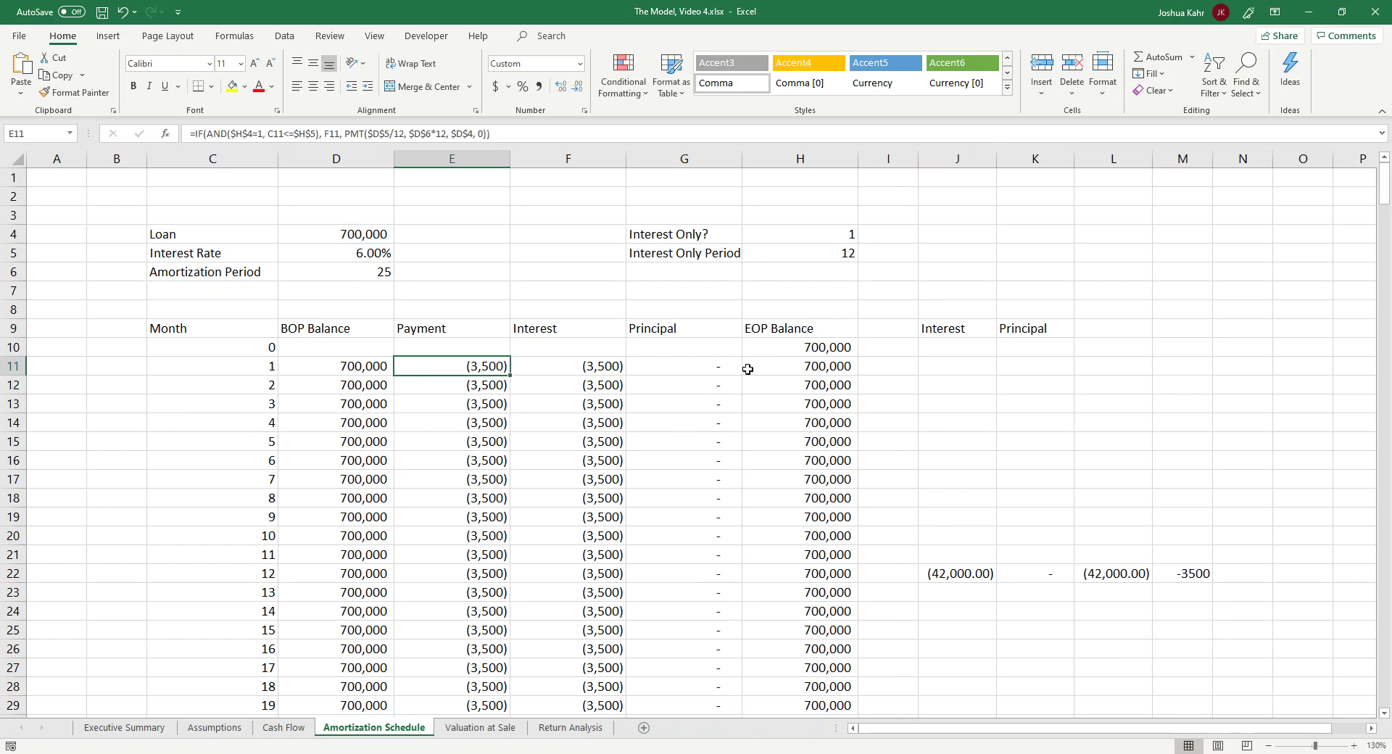
Fill the E11 payment formula down column E to month 300 in E310 and check the principal column
double_click(509, 377)
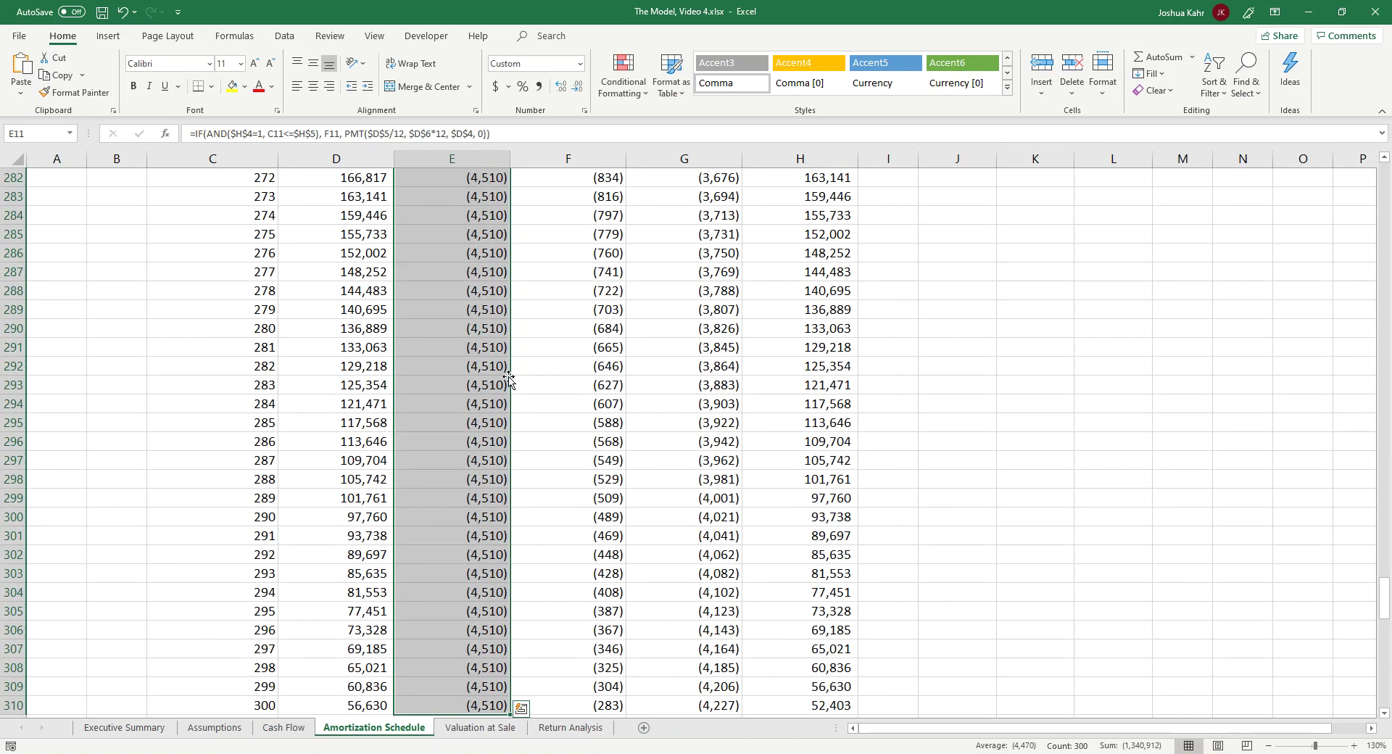
scroll(701, 469, up, 20)
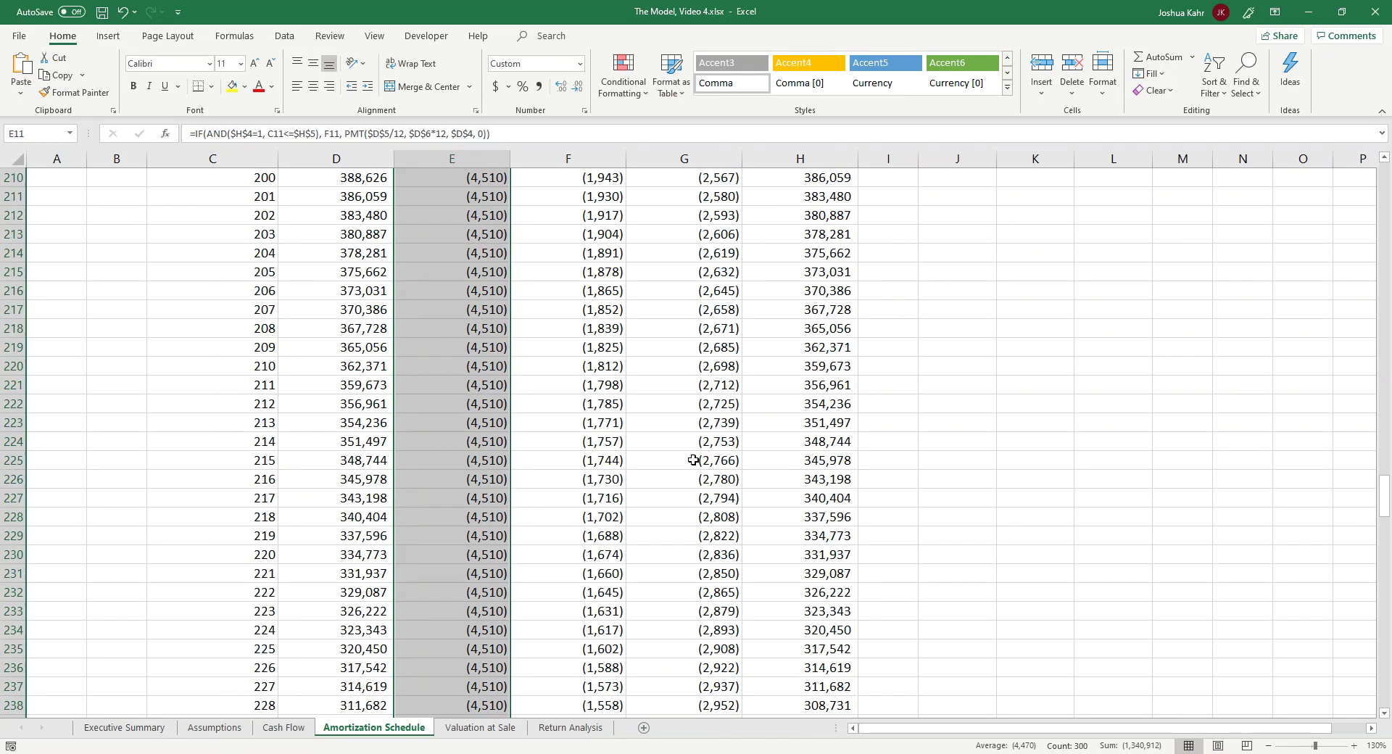
scroll(691, 460, up, 20)
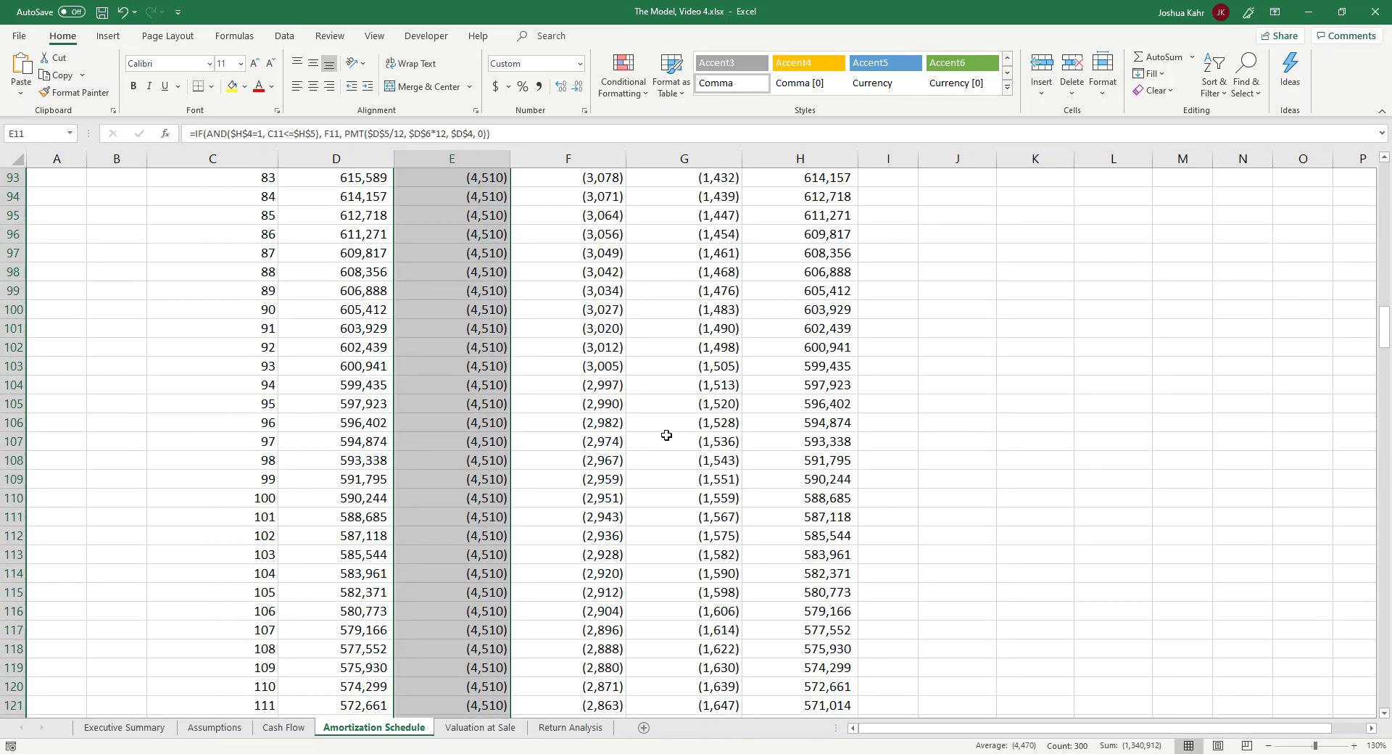
scroll(666, 435, up, 20)
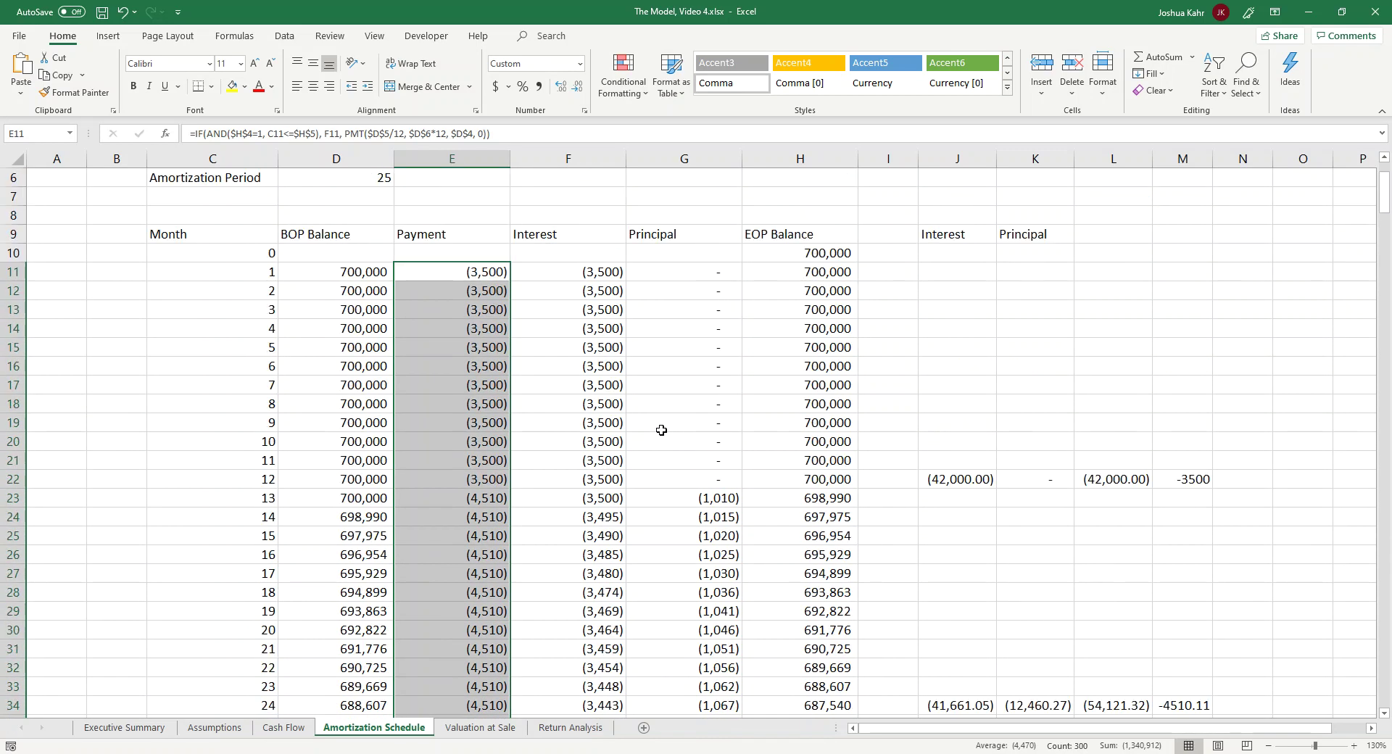
drag(661, 399, 658, 386)
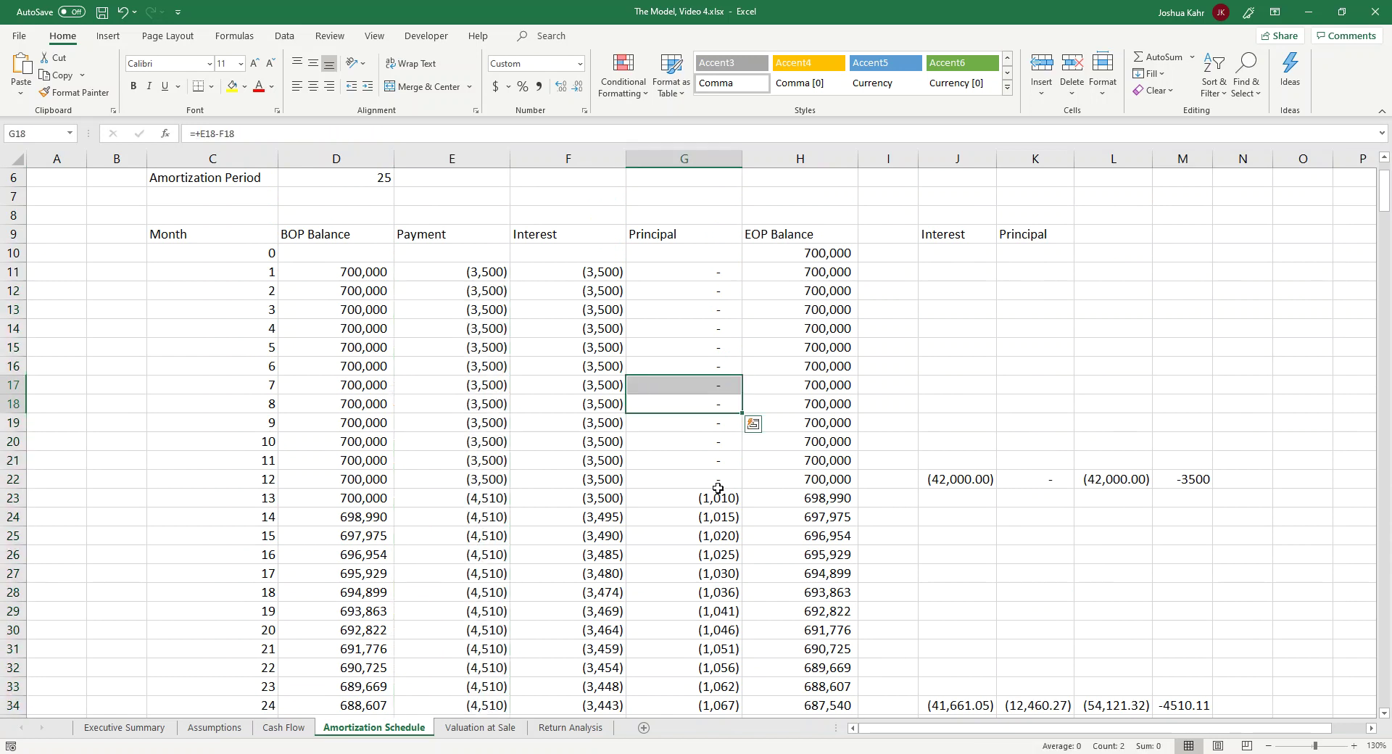
scroll(718, 476, up, 2)
click(689, 366)
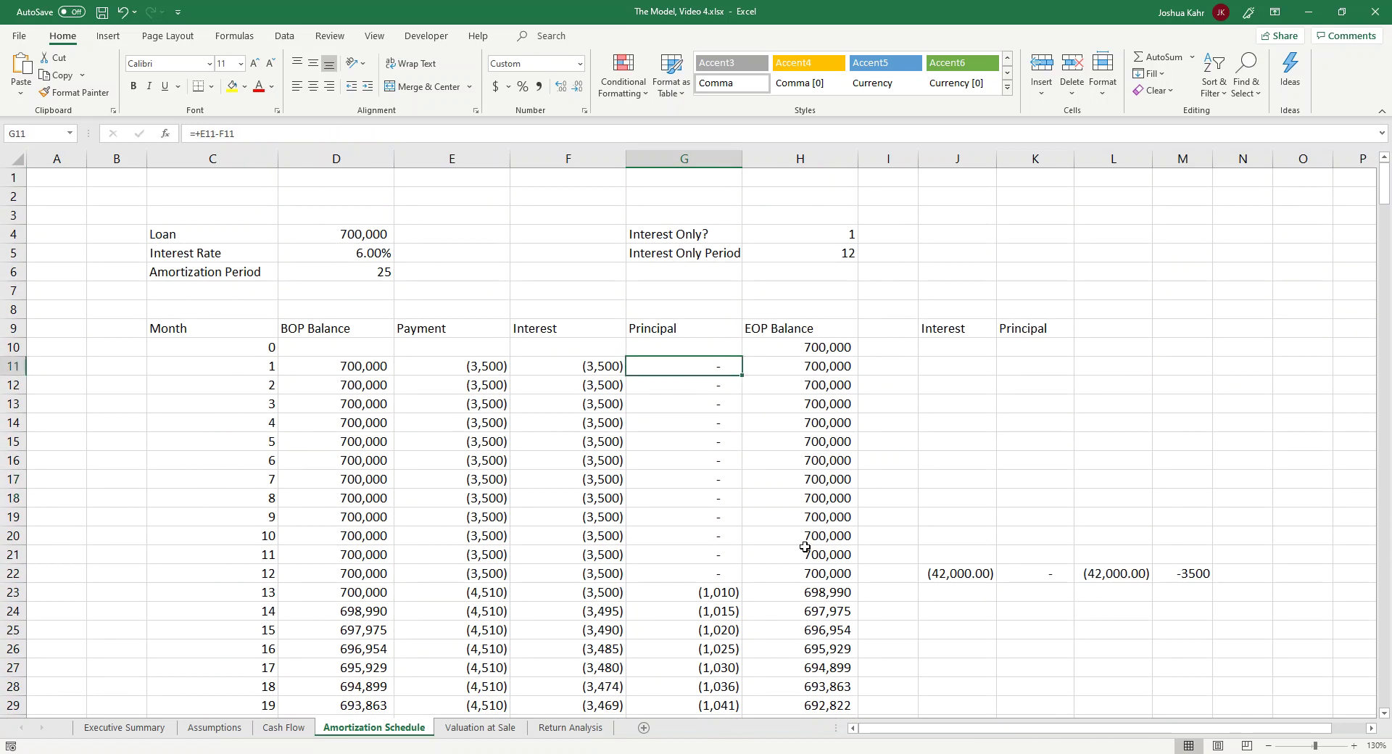
Test the schedule by overwriting the interest-only period in H5 with 6, 4 and 0
click(841, 250)
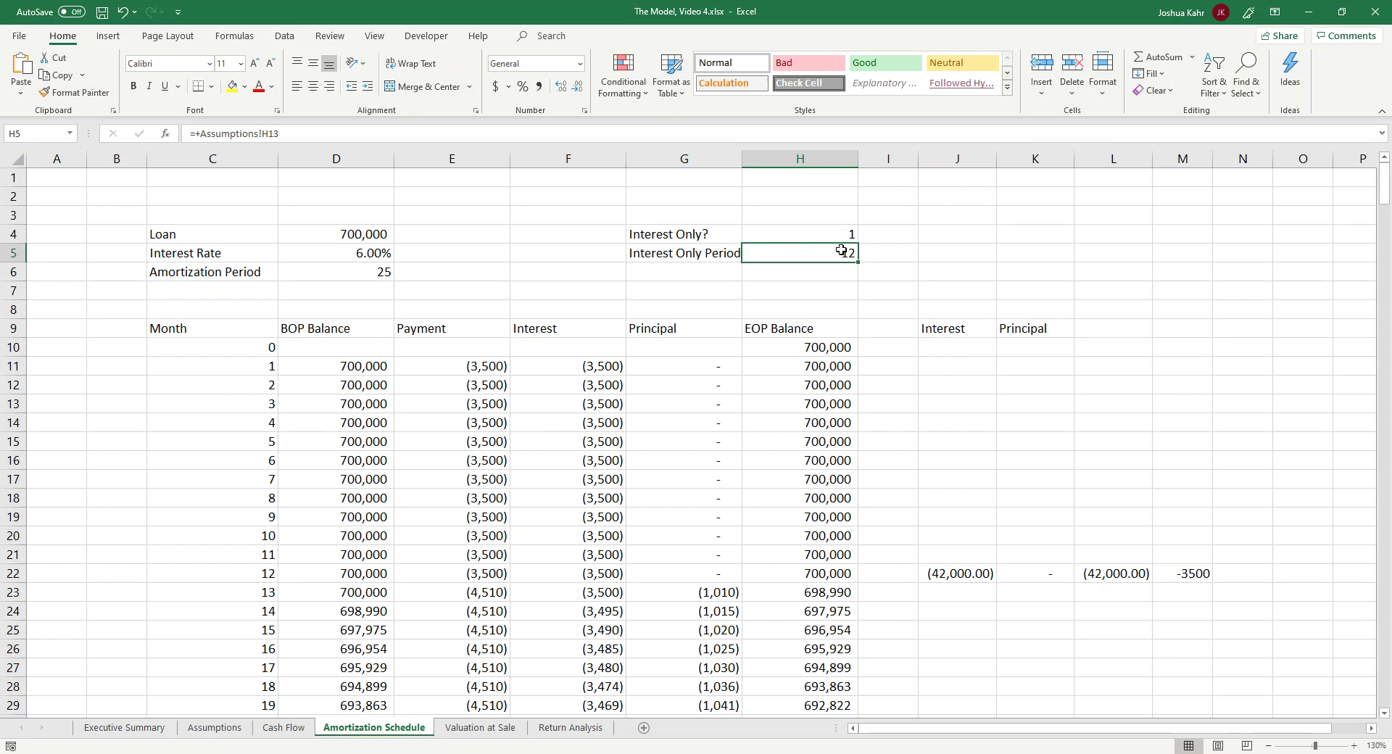
text(6)
key(ctrl+Return)
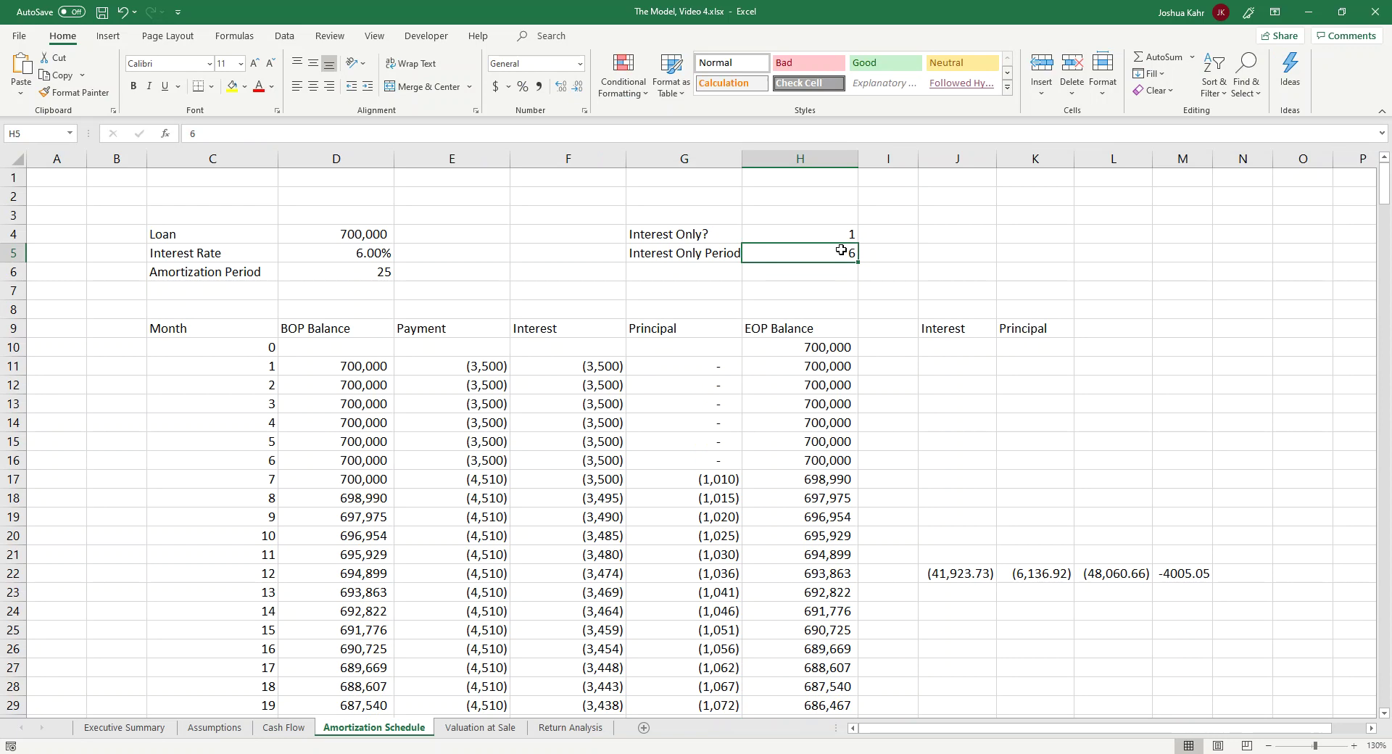
text(4)
key(Return)
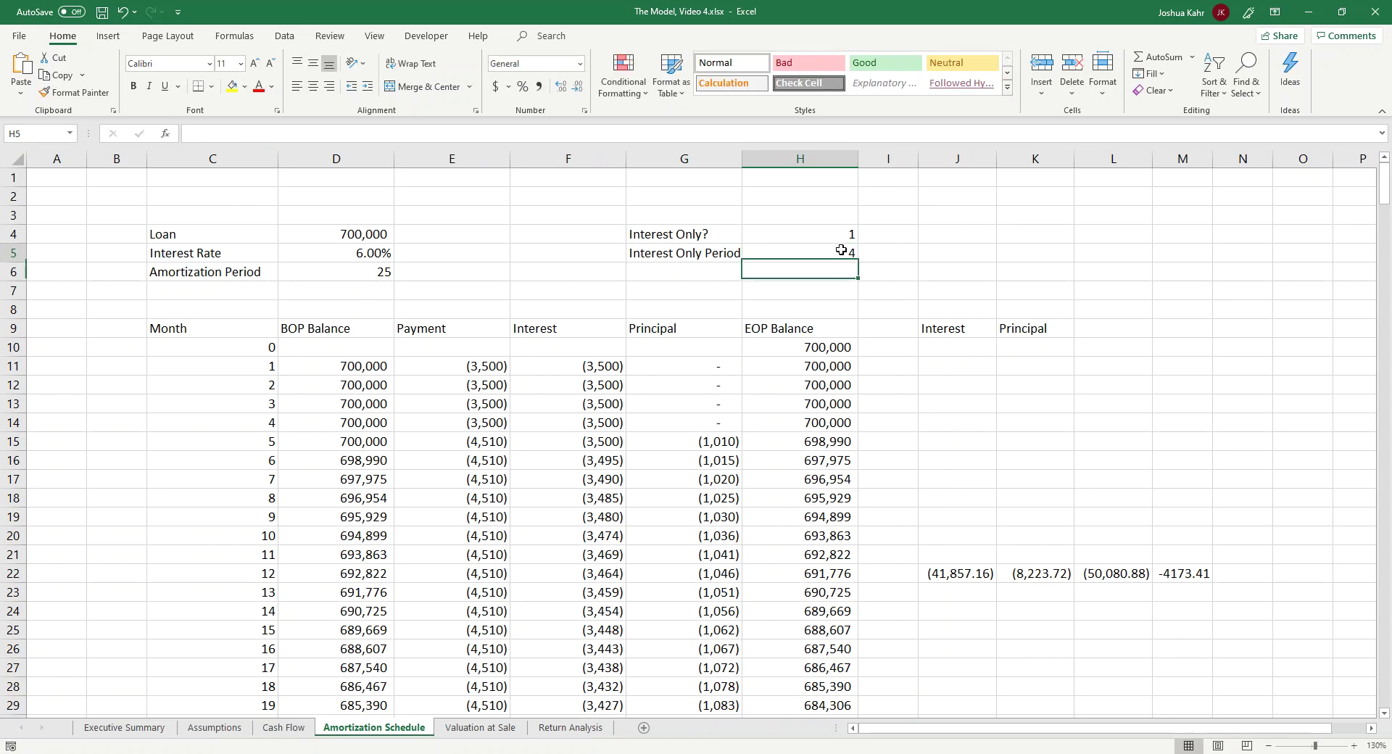
click(842, 250)
text(0)
key(Return)
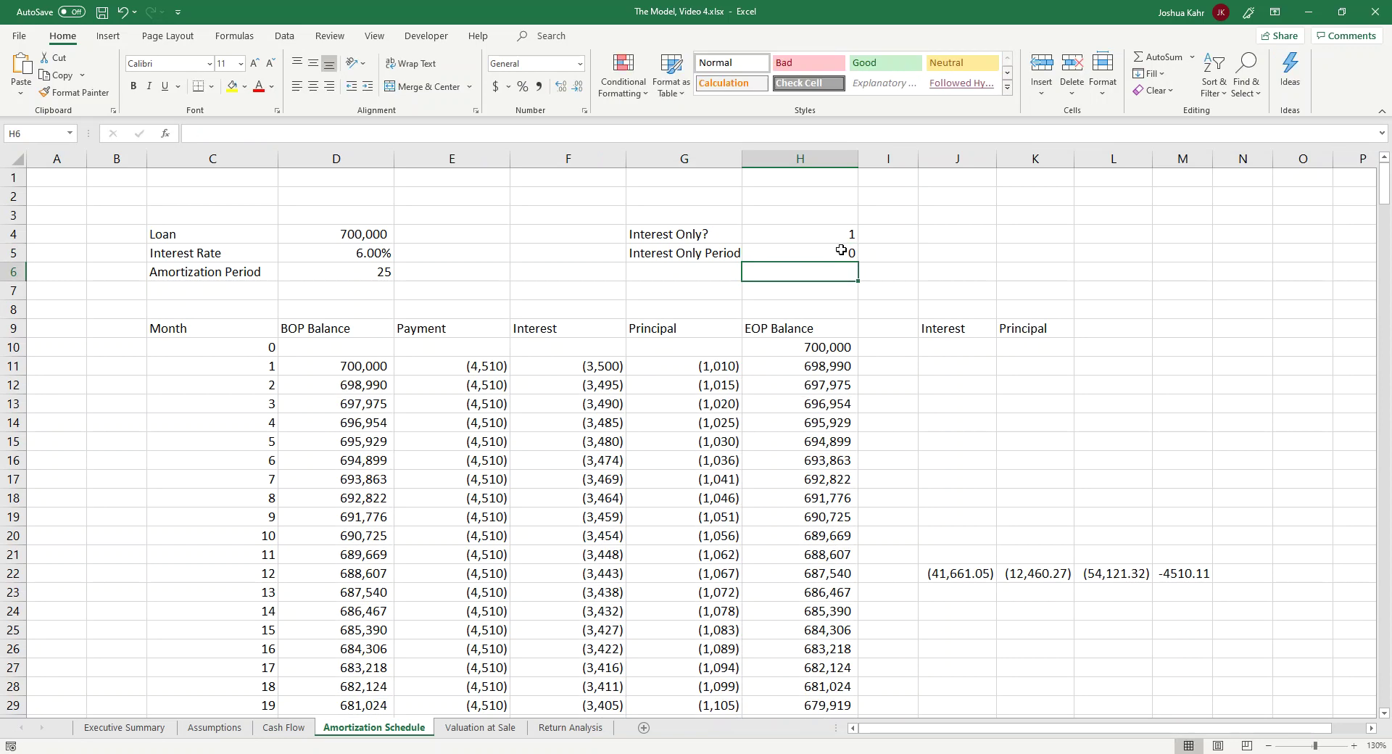
Test the interest-only switch by entering 12 as the period in H5 and 0 in H4
click(842, 250)
text(12)
key(Up)
text(0)
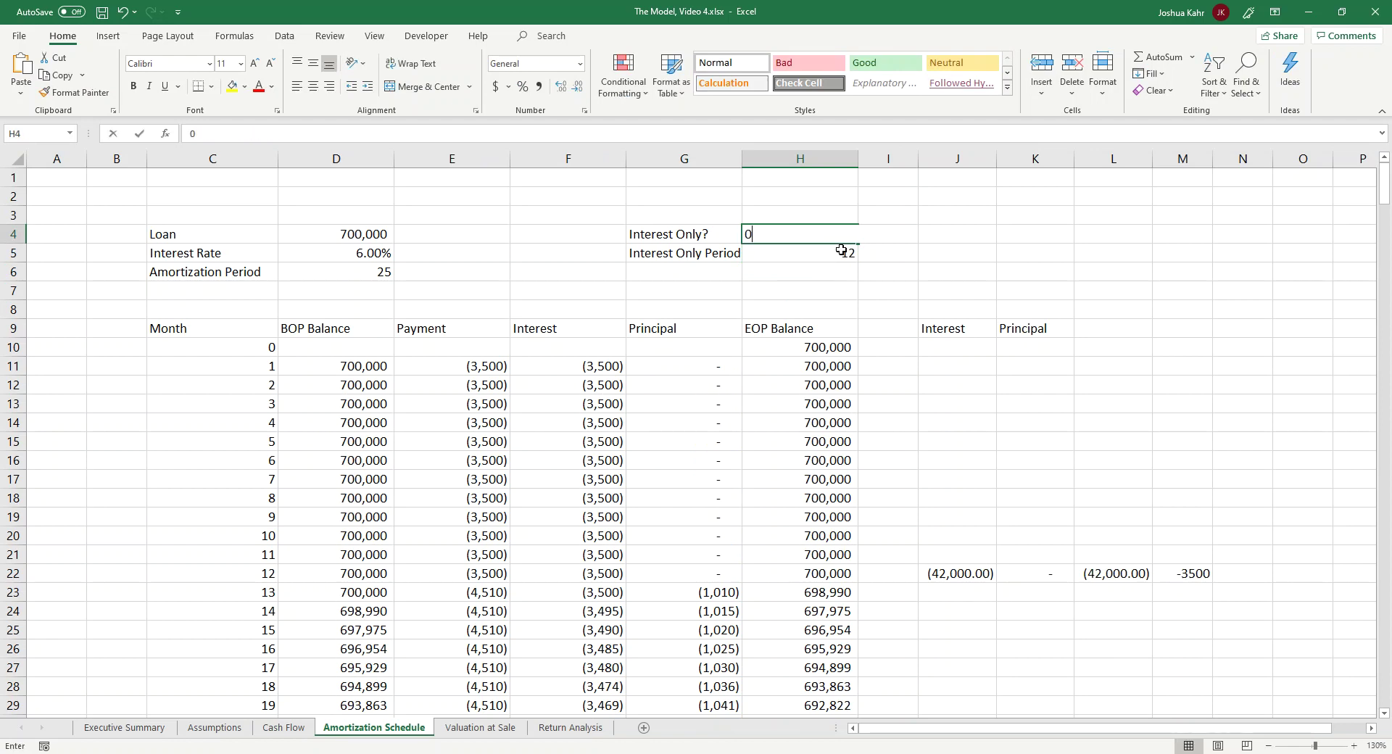
key(Return)
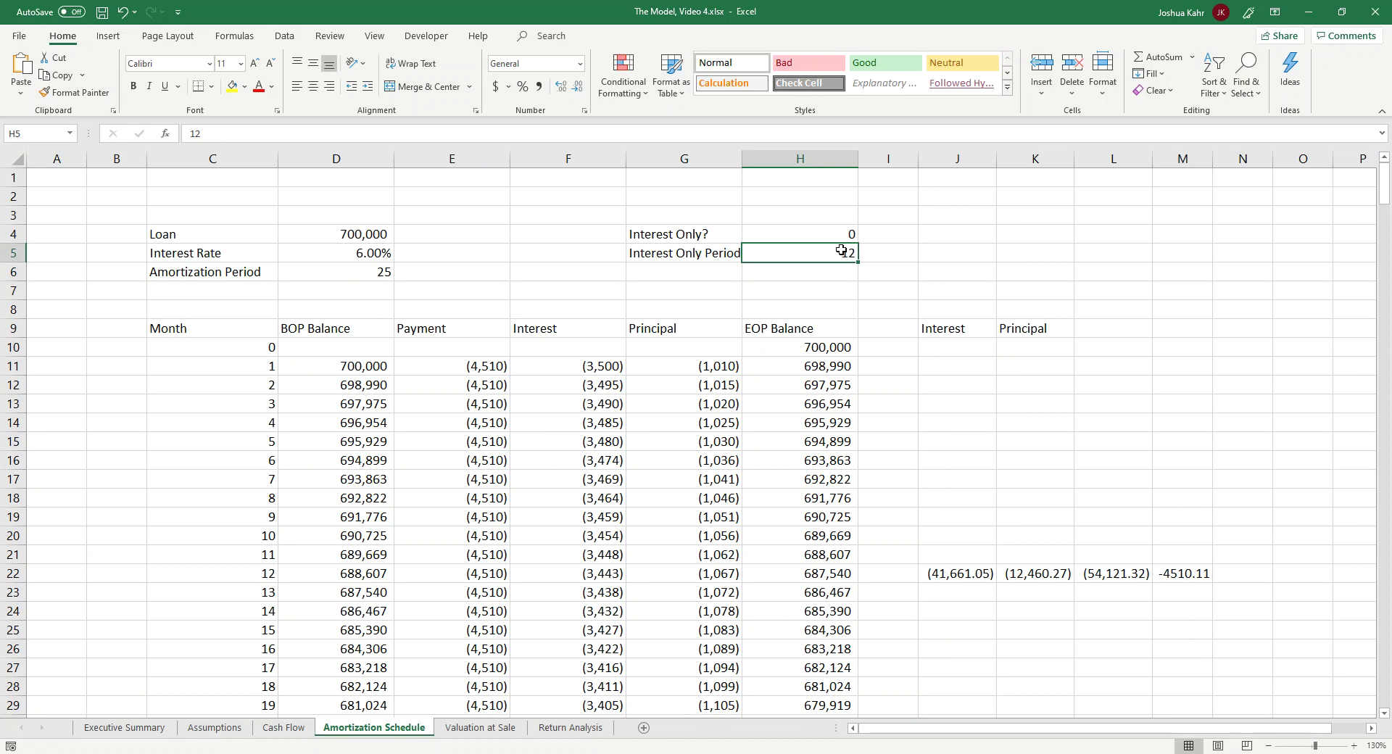
Link the Interest Only? cell H4 to cell H12 of the Assumptions sheet
key(Up)
text(+)
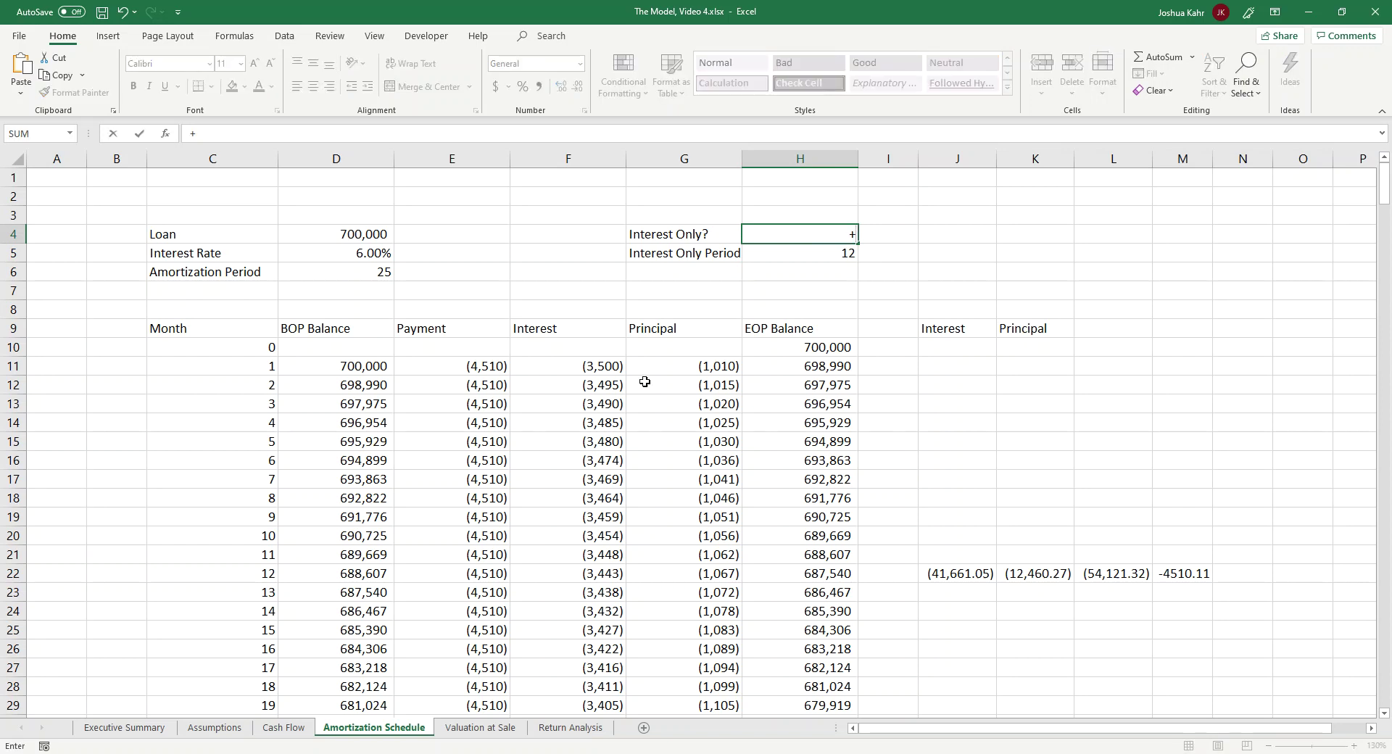
click(215, 728)
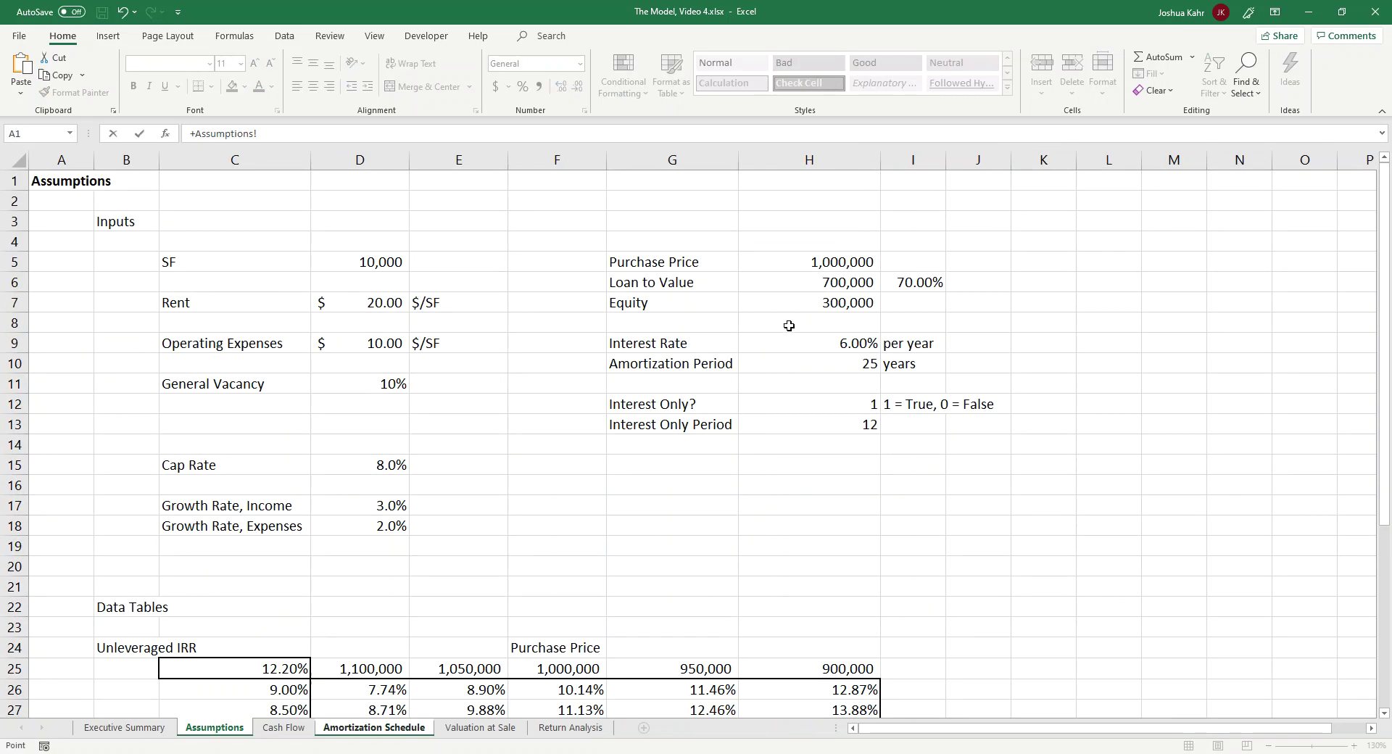
click(830, 398)
key(Return)
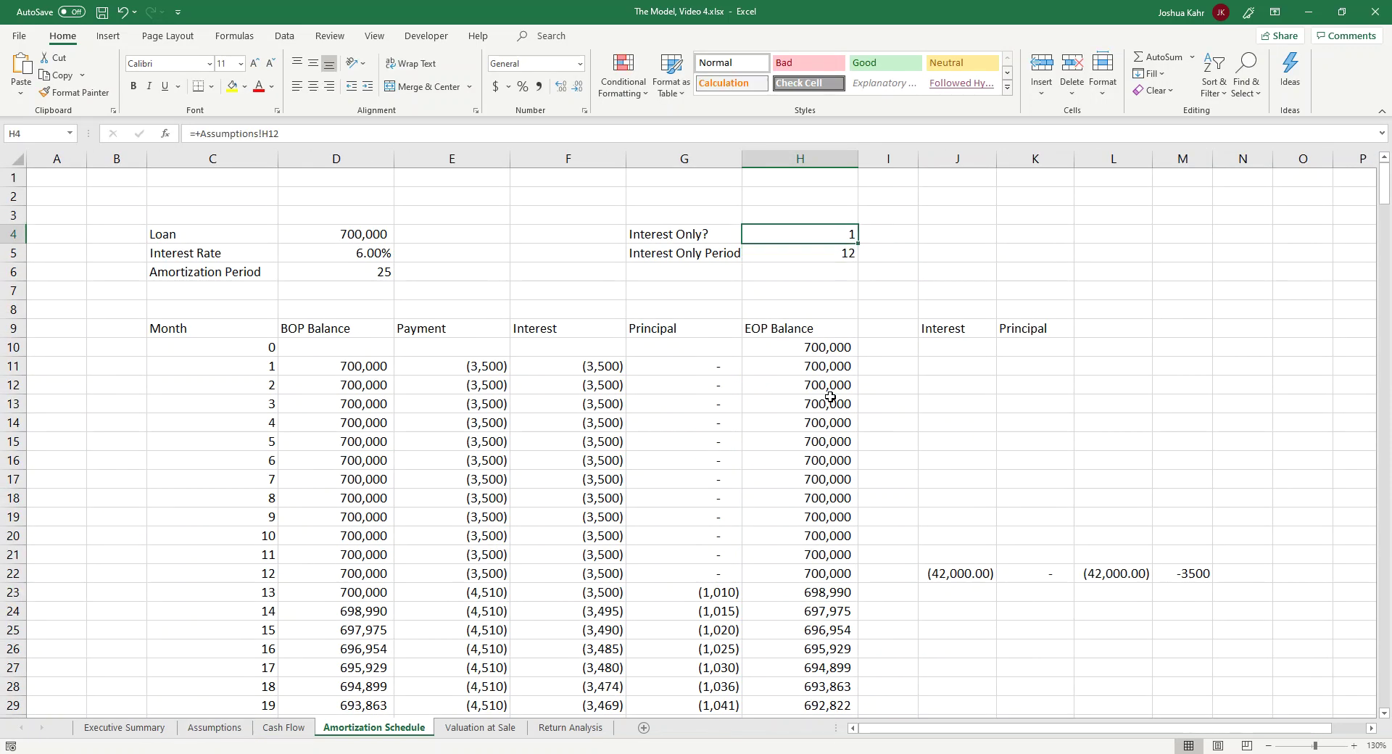
Link the Interest Only Period cell H5 to cell H13 of the Assumptions sheet
key(Down)
text(+)
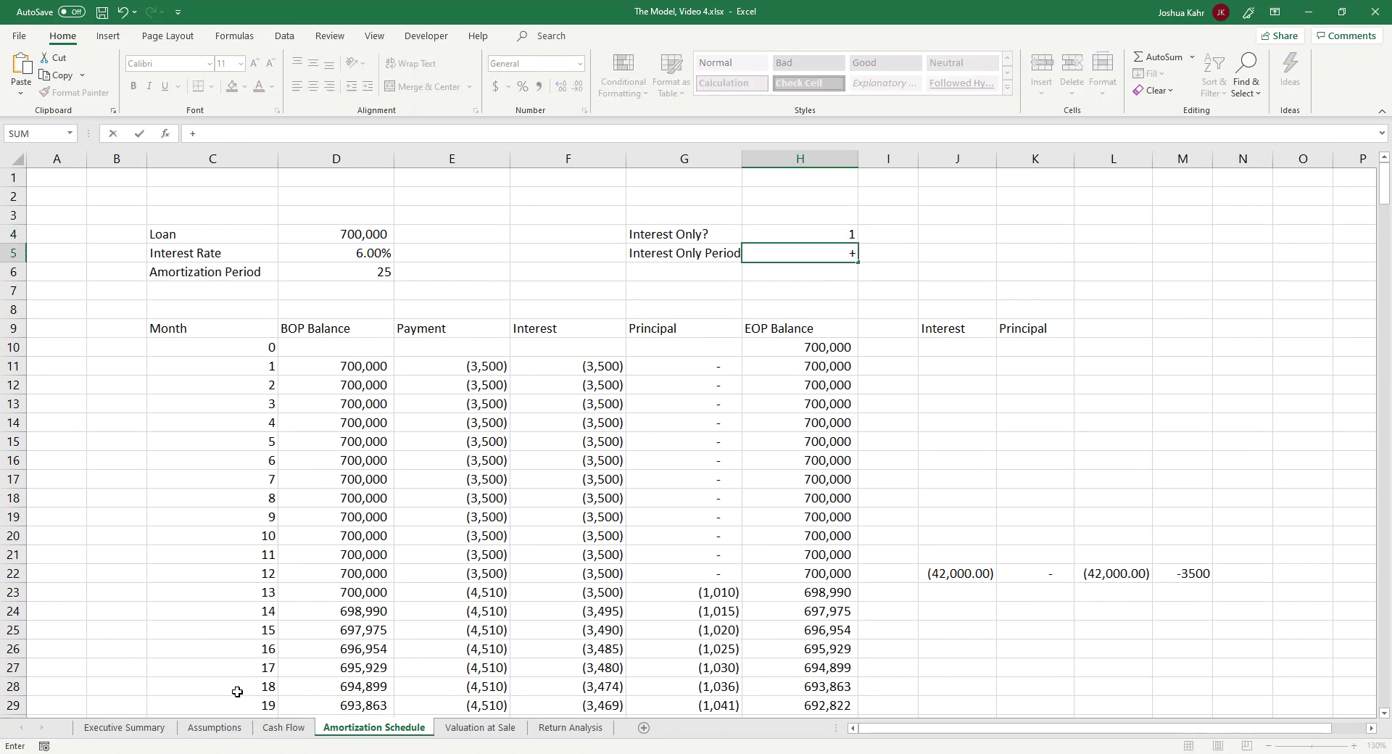
click(237, 726)
click(862, 426)
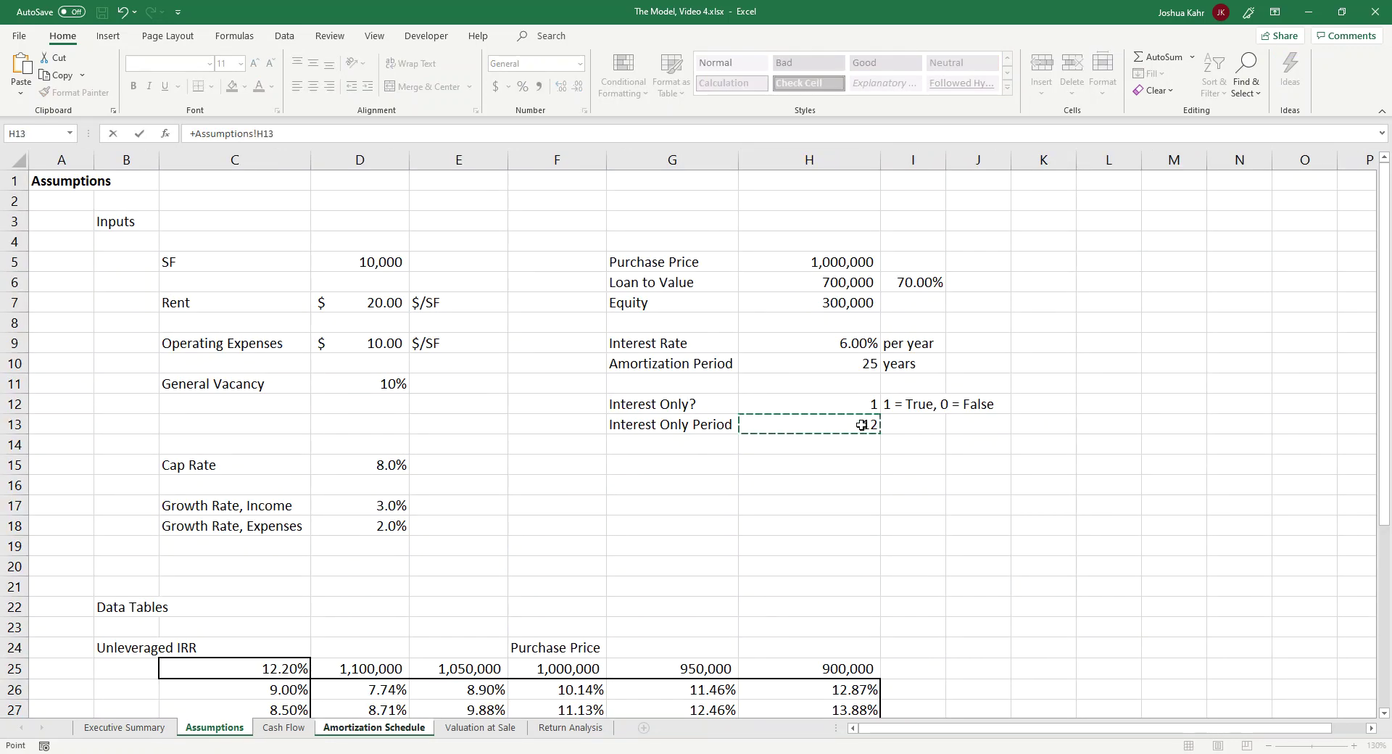
key(Return)
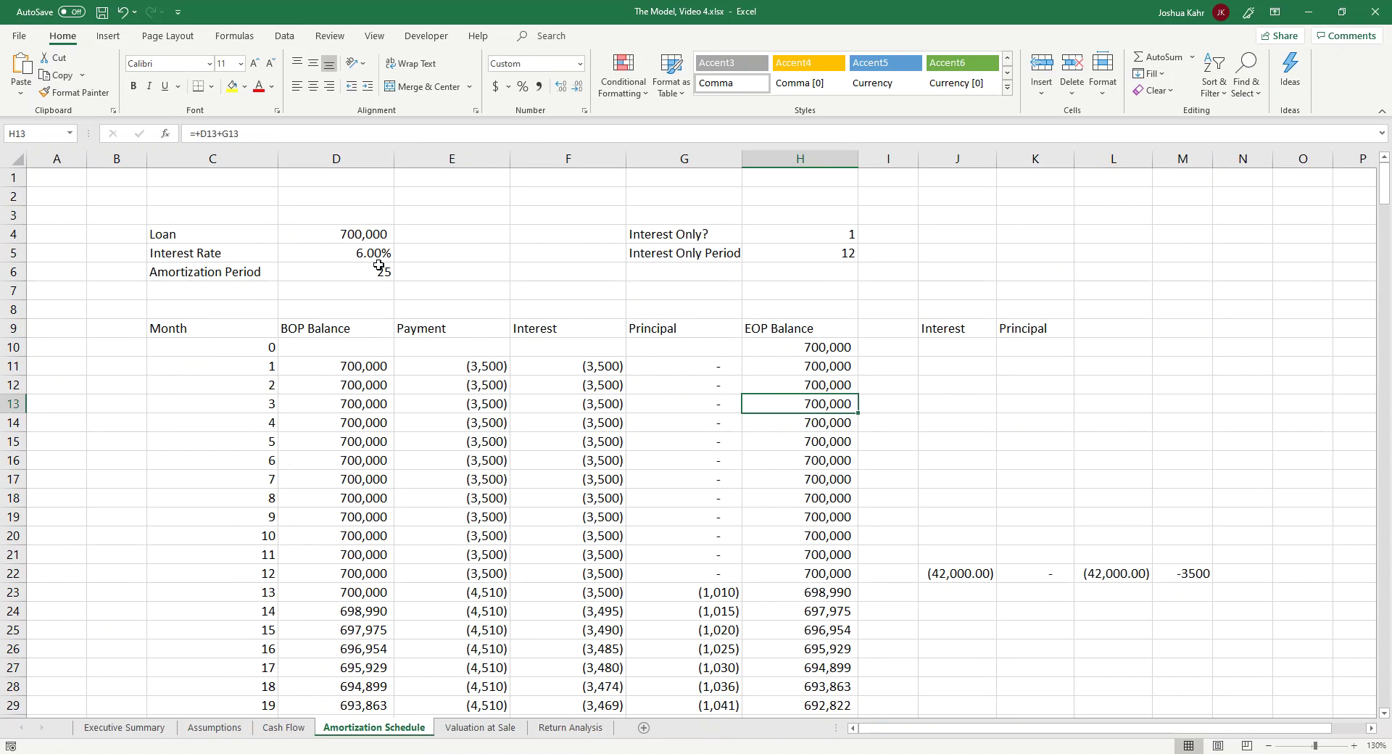
click(414, 292)
key(Up)
key(Up)
key(Left)
click(745, 278)
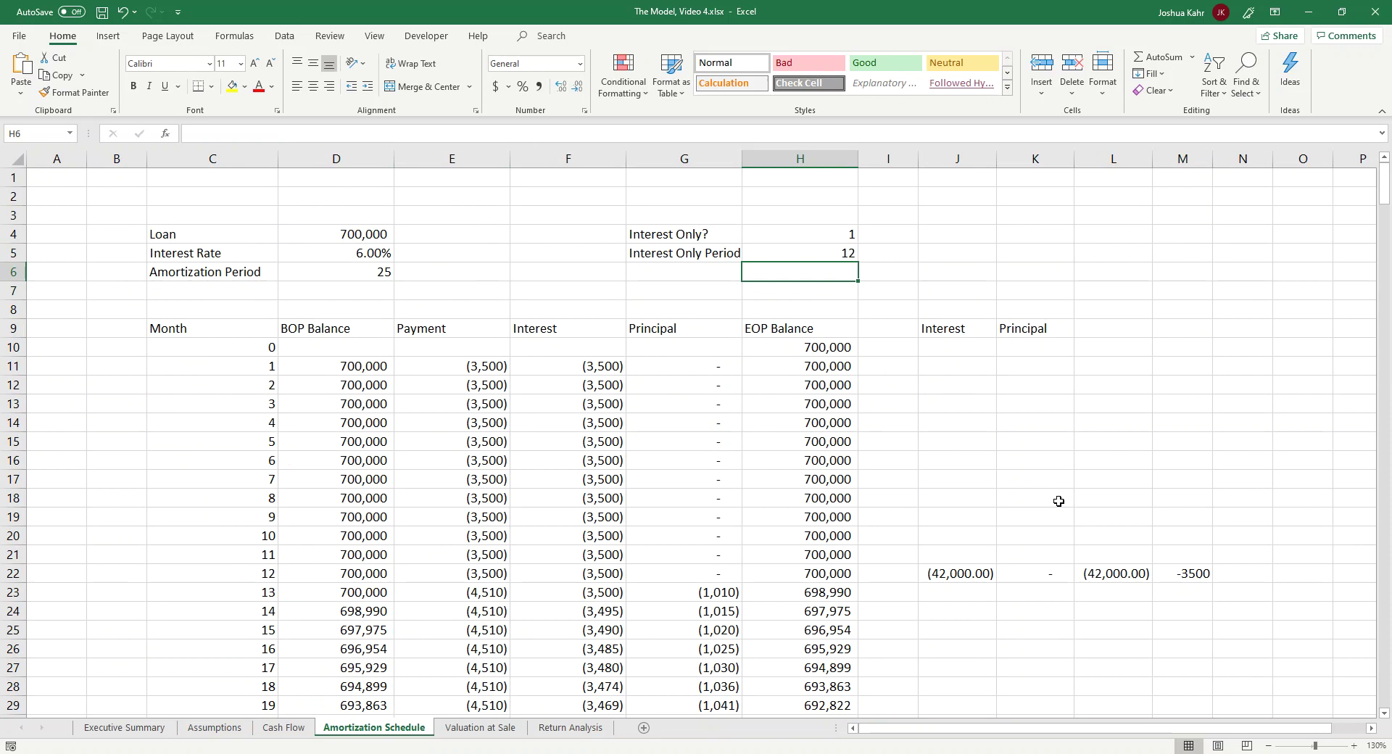
Select all numeric constants on the Assumptions sheet with Go To Special, excluding text, logicals and errors
click(221, 726)
click(714, 573)
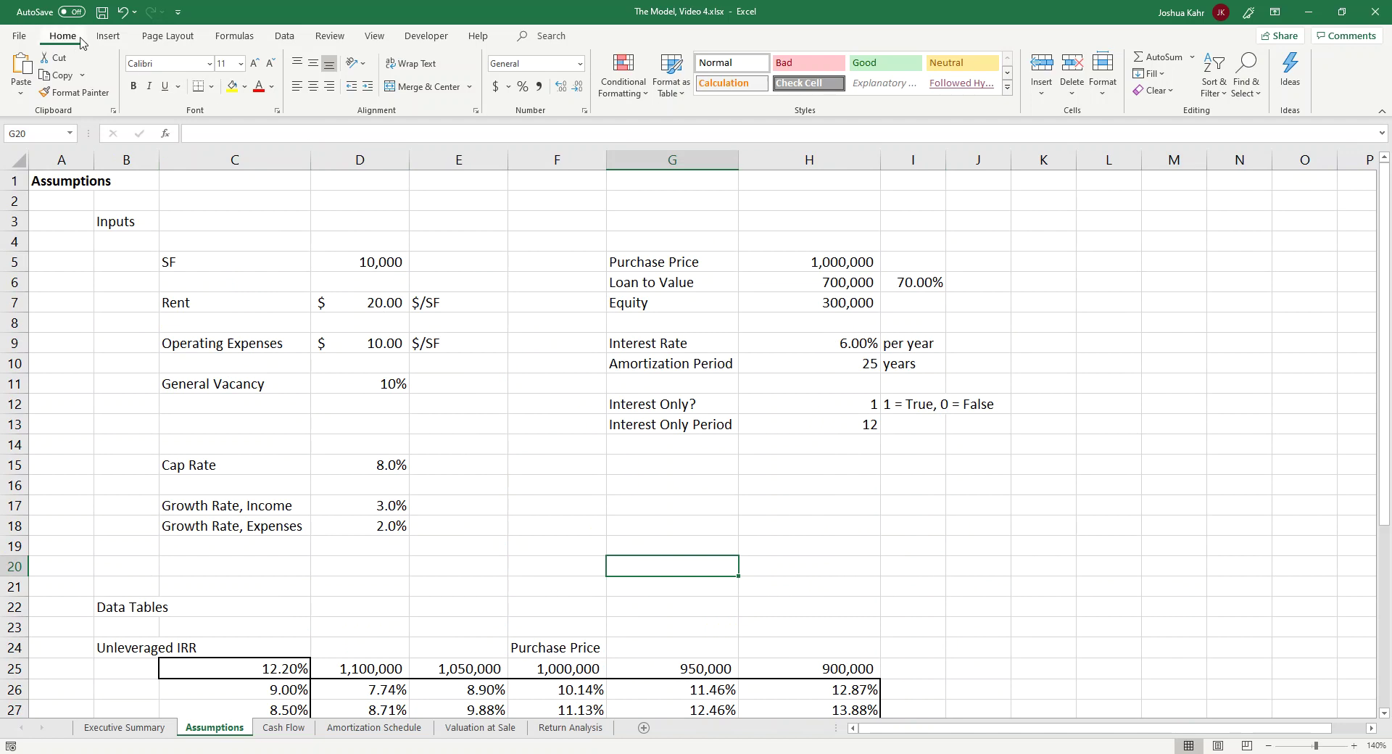
click(1252, 98)
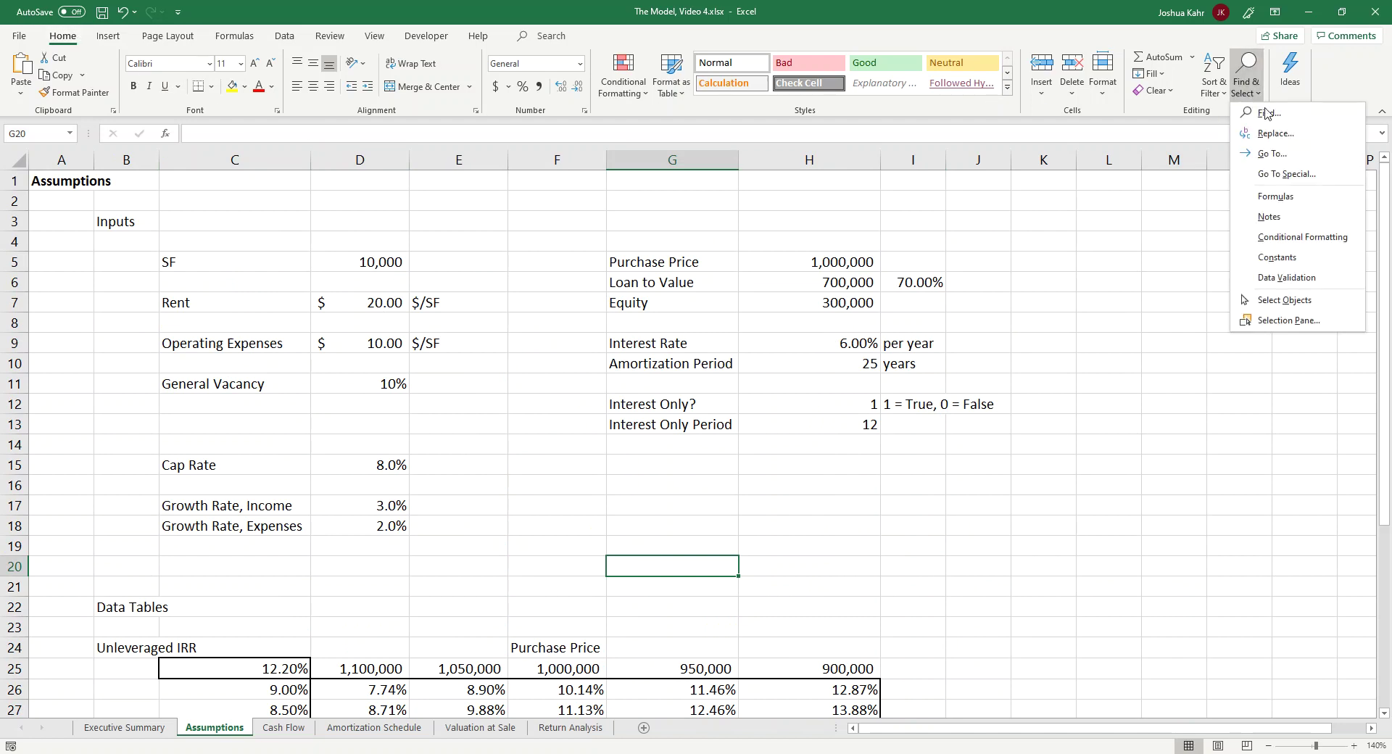
click(1288, 177)
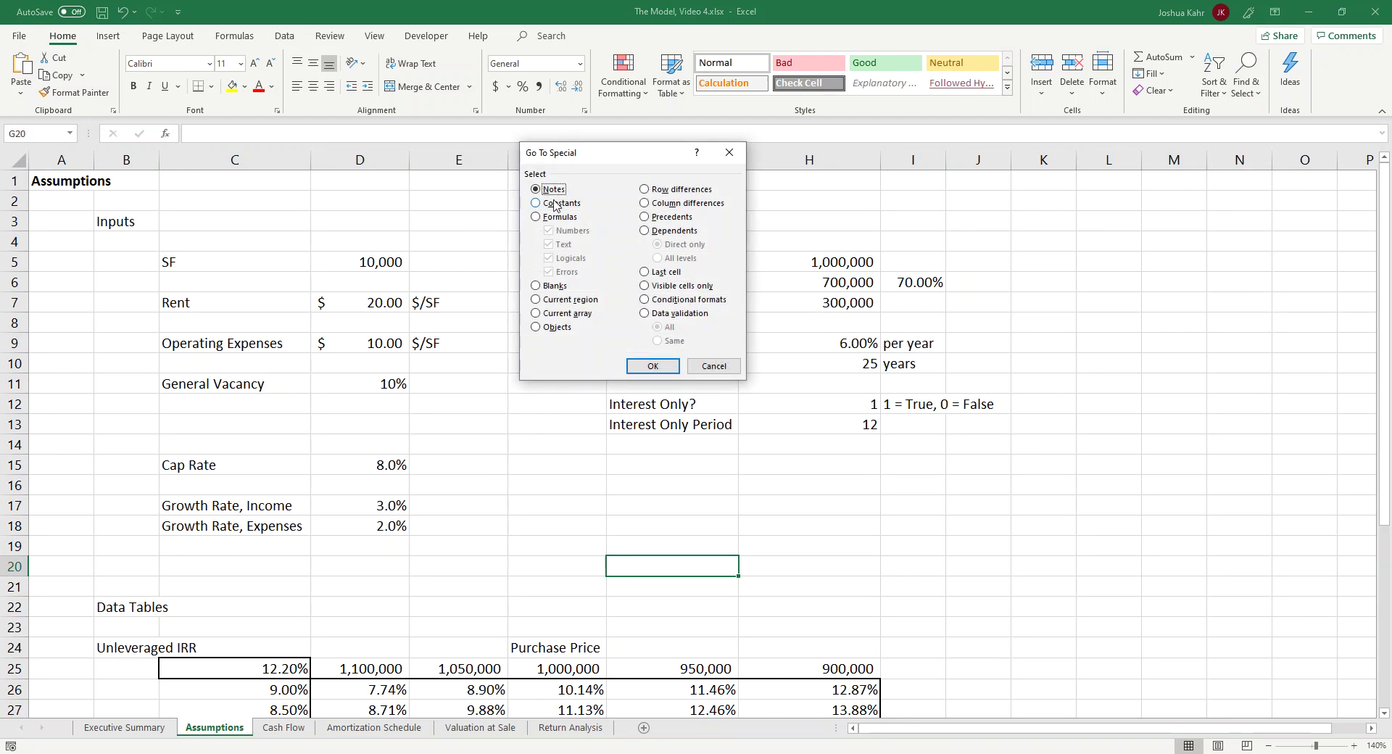
click(557, 203)
click(565, 245)
click(565, 258)
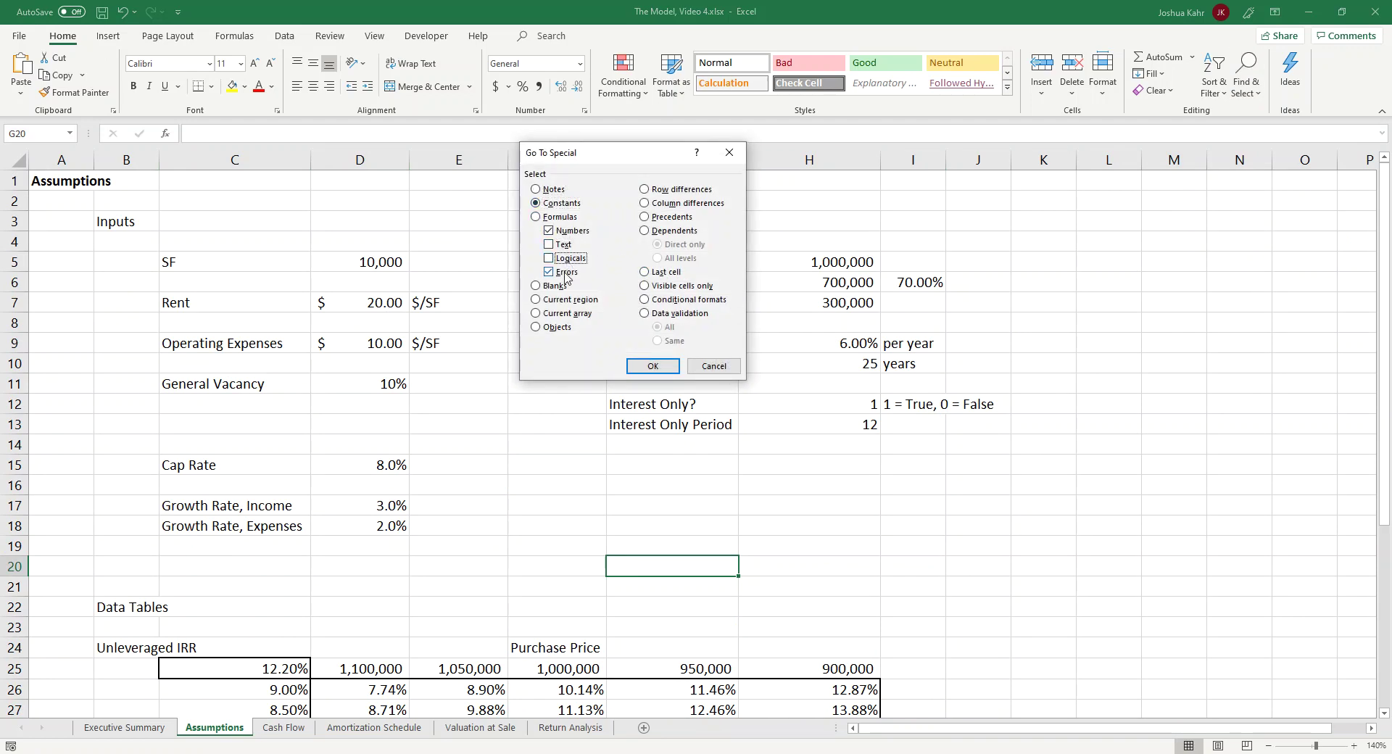
click(566, 271)
click(652, 367)
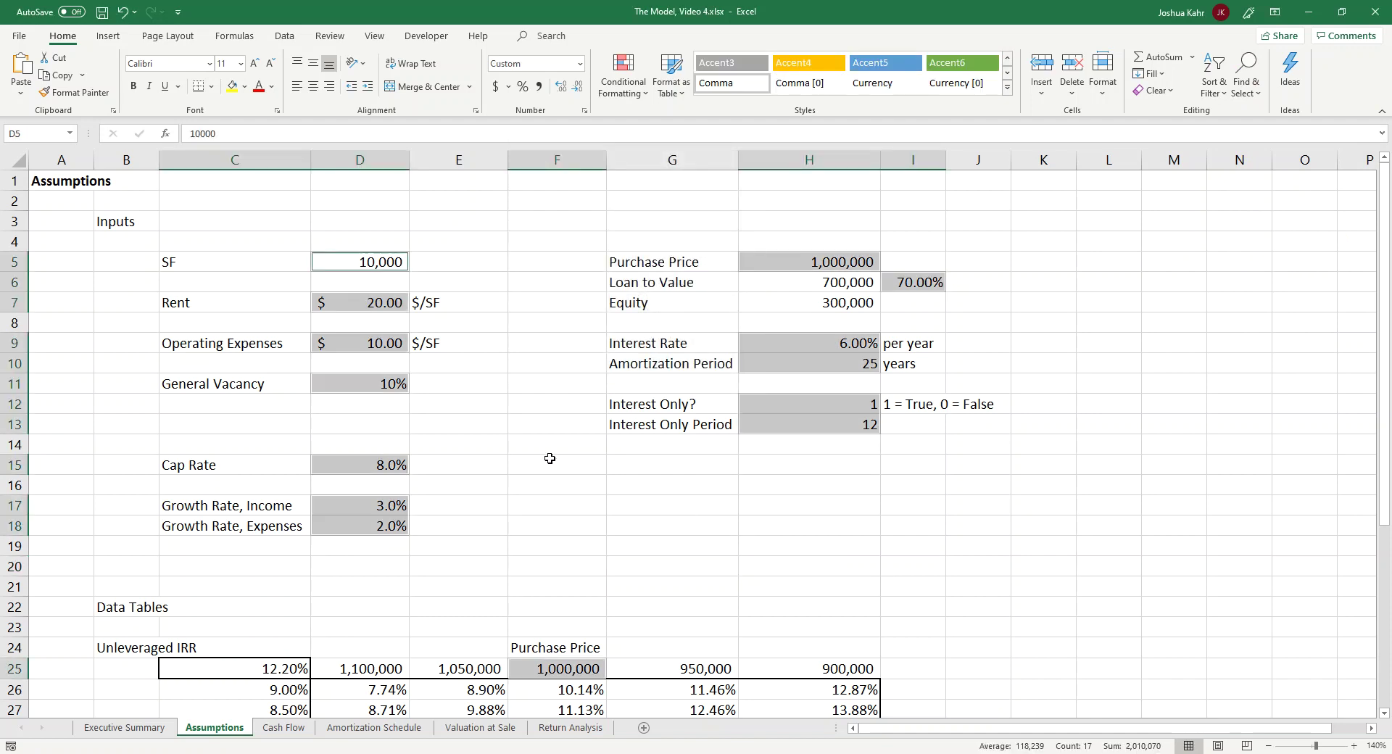
scroll(577, 470, down, 6)
scroll(577, 470, down, 2)
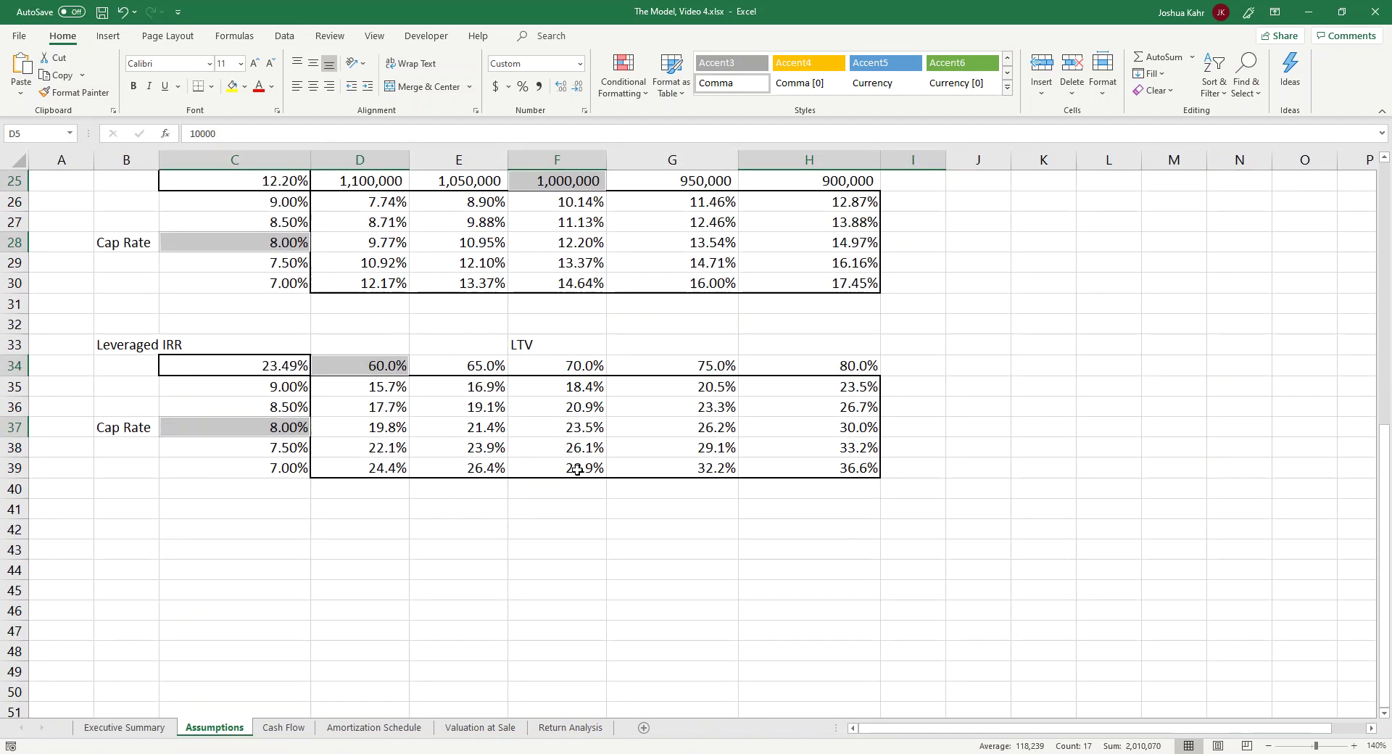
scroll(577, 470, up, 8)
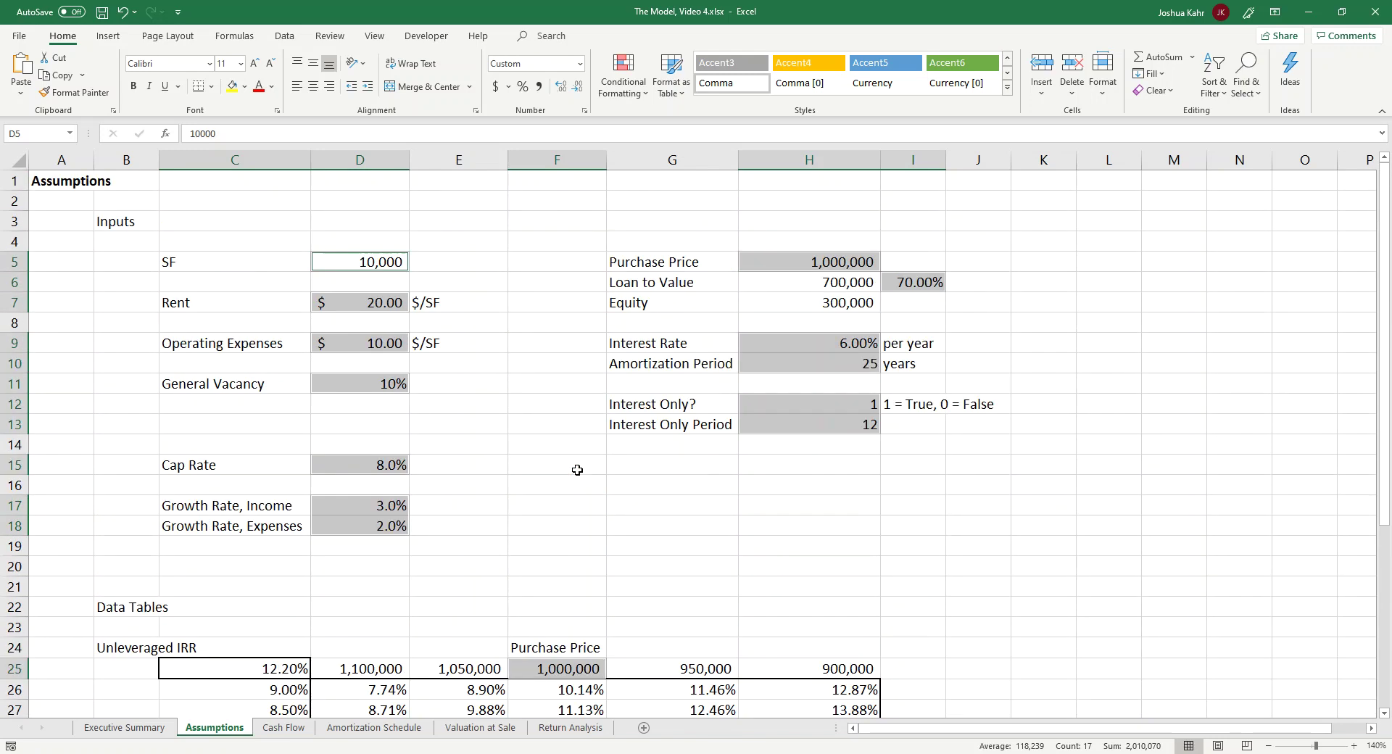
Color the font of the selected hard-coded numeric inputs on the Assumptions sheet blue and clear the selection
click(275, 87)
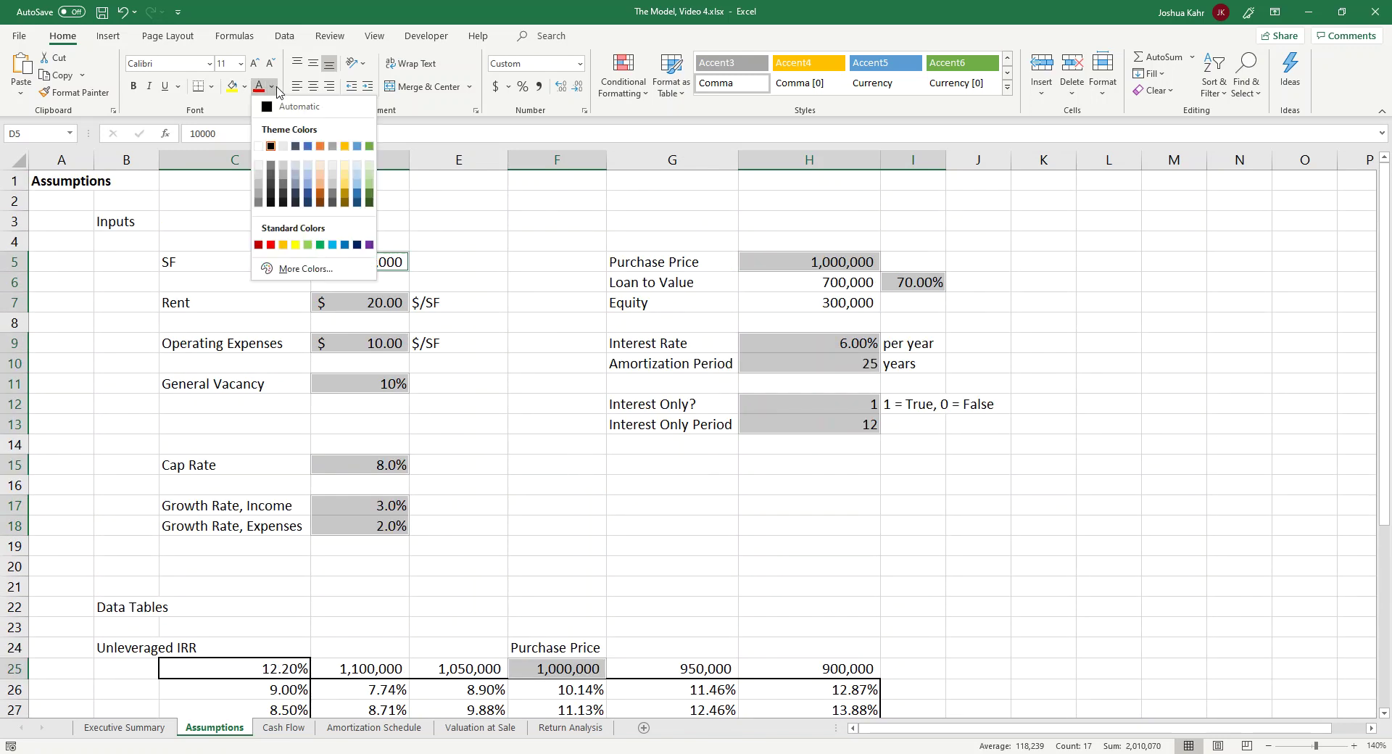
click(355, 245)
click(511, 317)
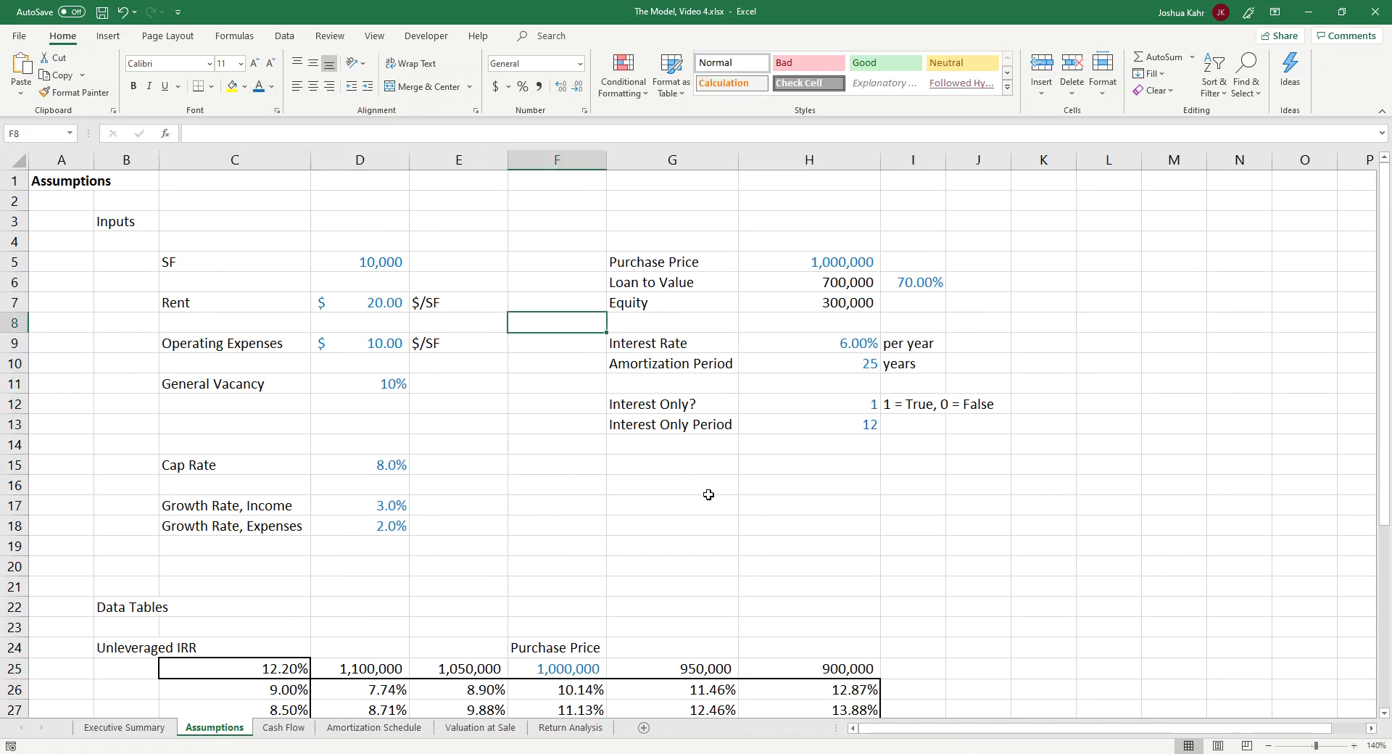
Examine the blue hard-coded inputs in the Unleveraged and Leveraged IRR data tables, including cells F25, D34 and C37
scroll(708, 496, down, 8)
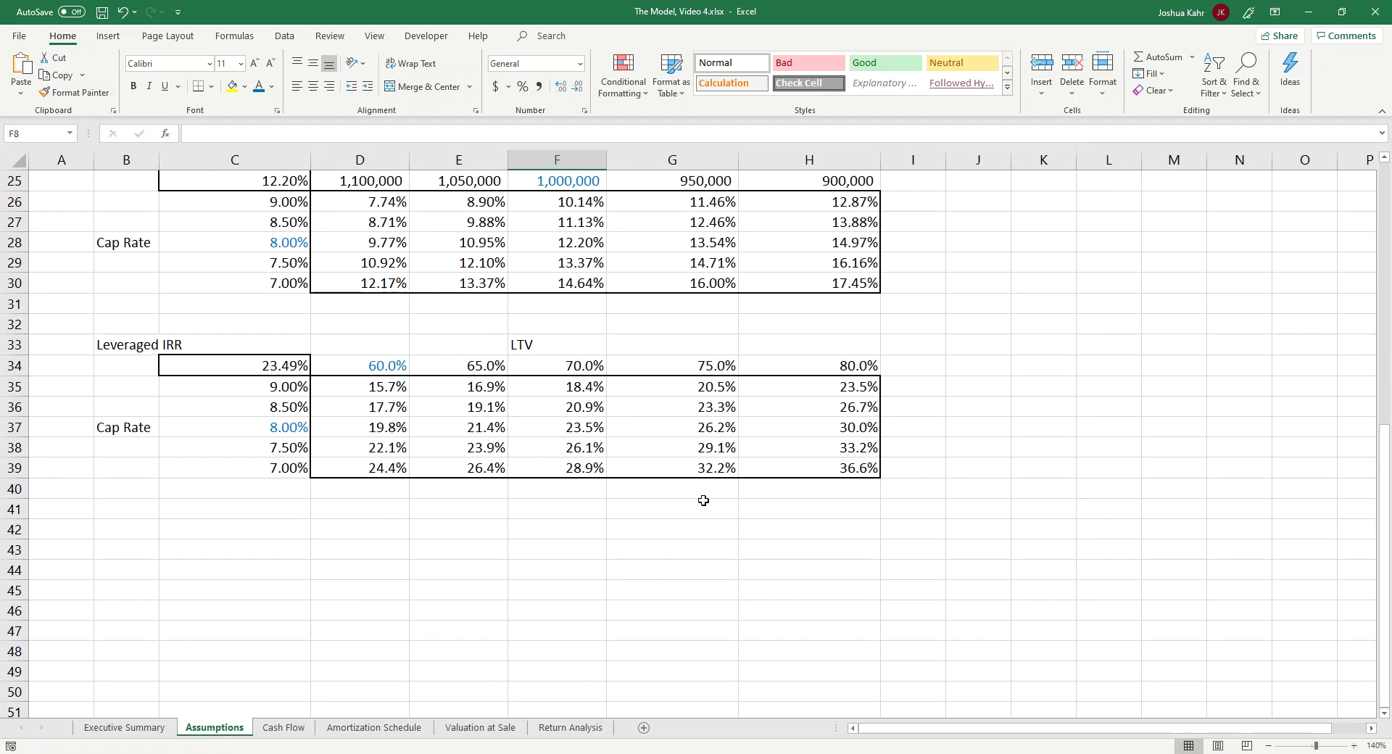
scroll(705, 500, up, 3)
scroll(704, 500, up, 3)
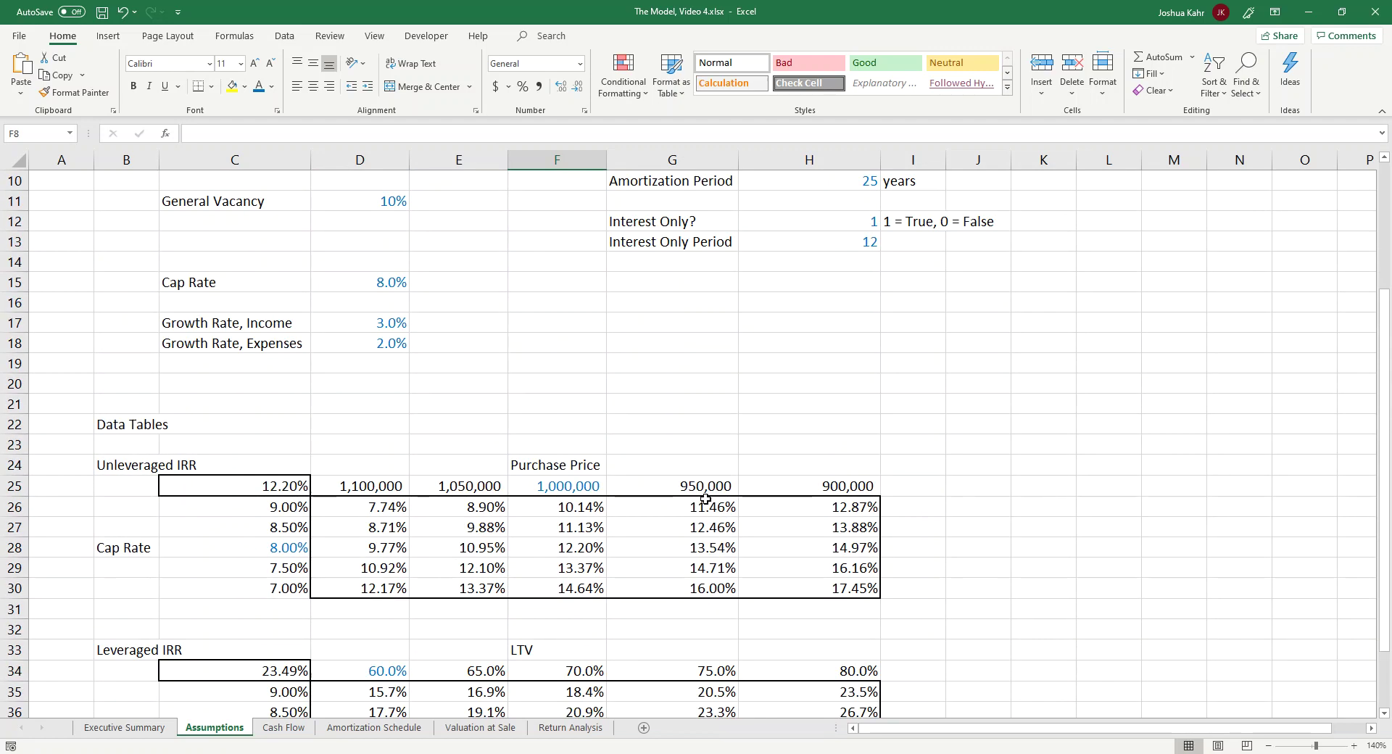
scroll(708, 499, up, 3)
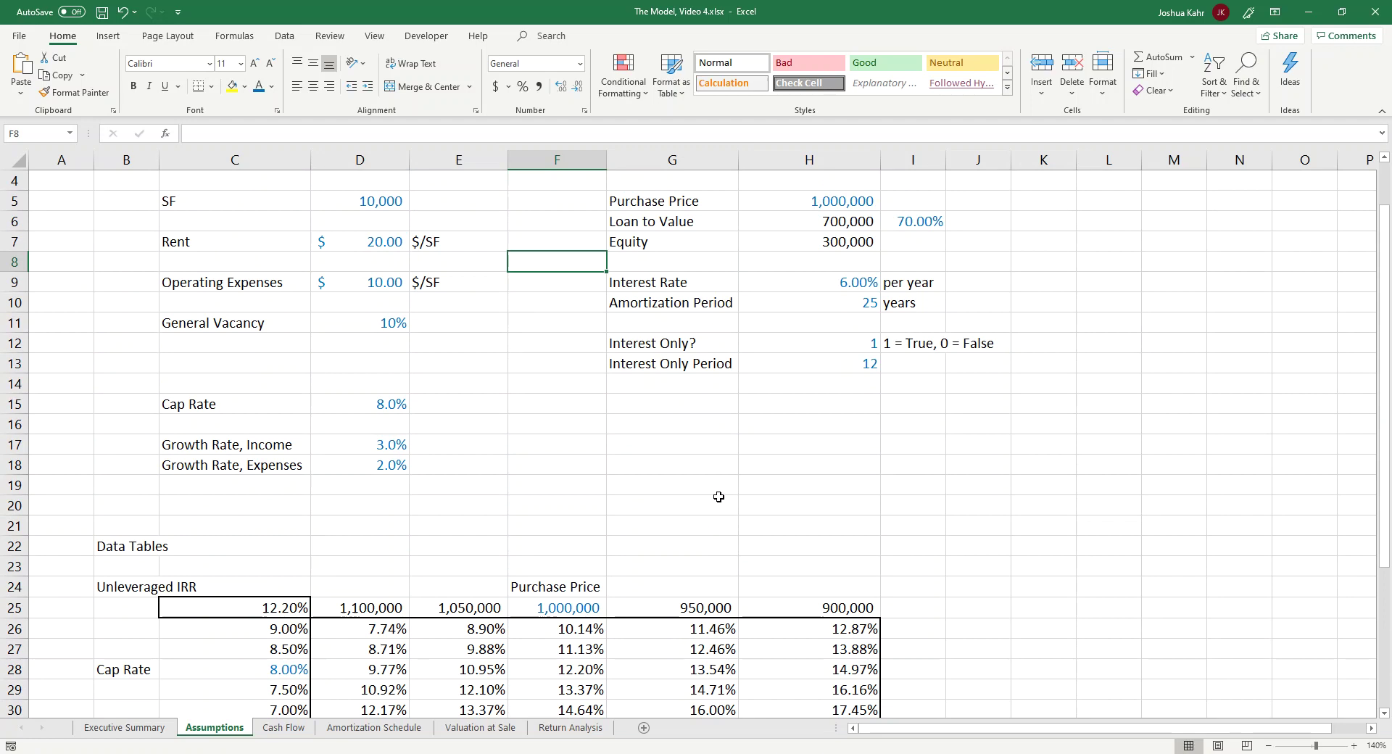
scroll(719, 494, down, 2)
click(569, 487)
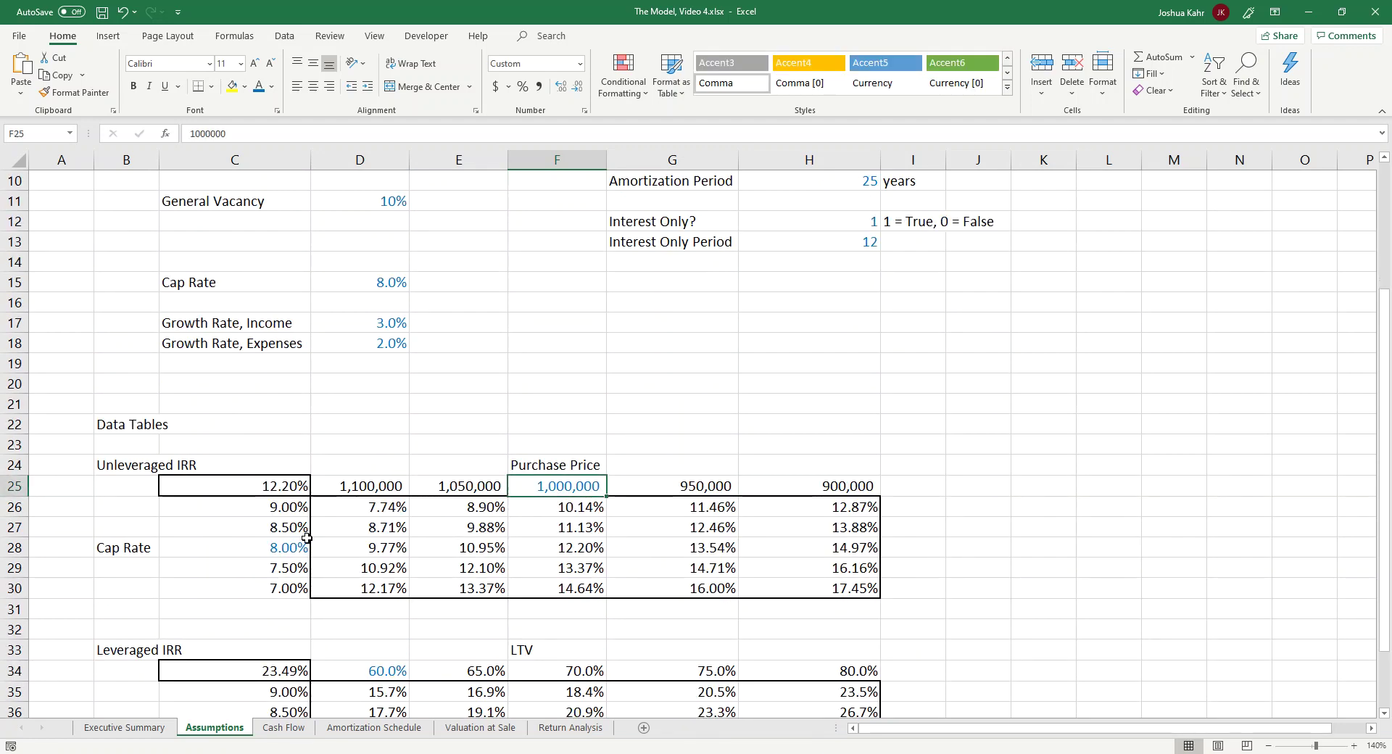
scroll(602, 638, down, 3)
click(386, 487)
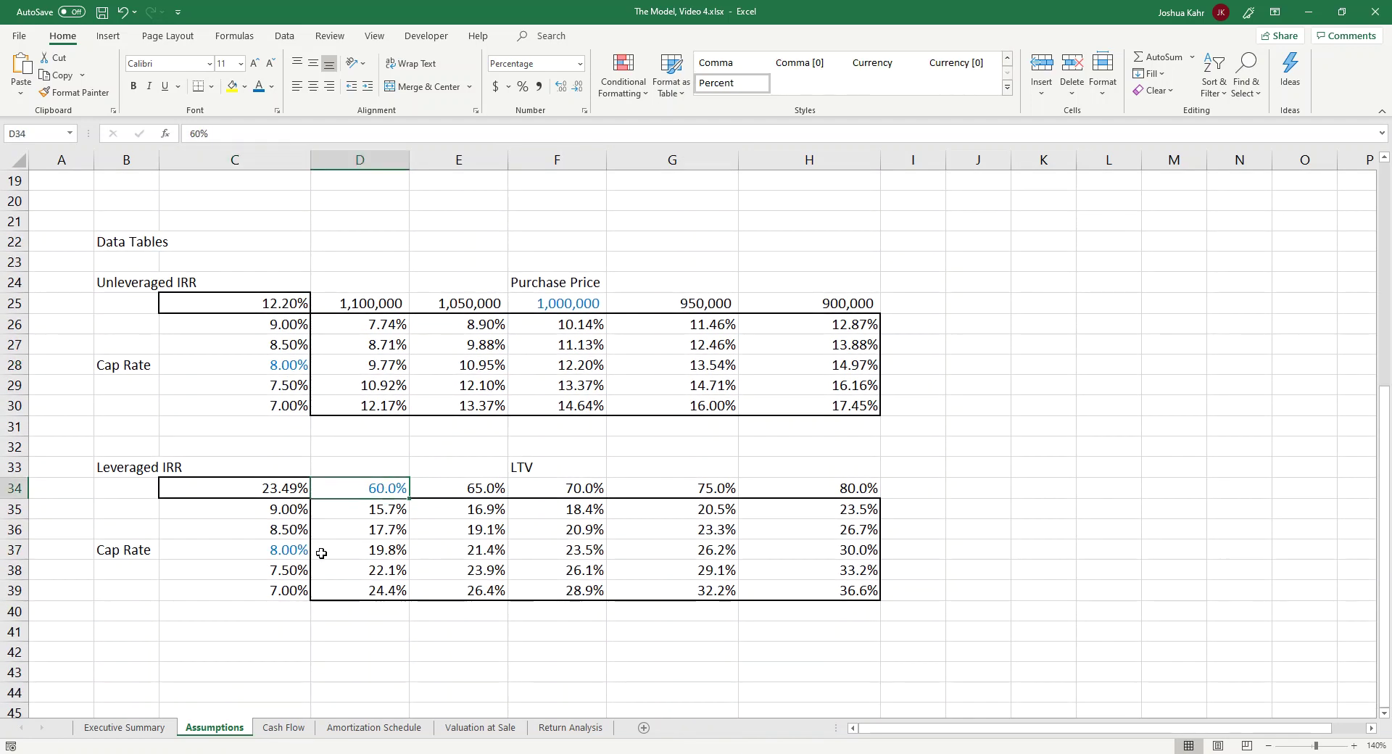
click(291, 547)
scroll(771, 356, up, 3)
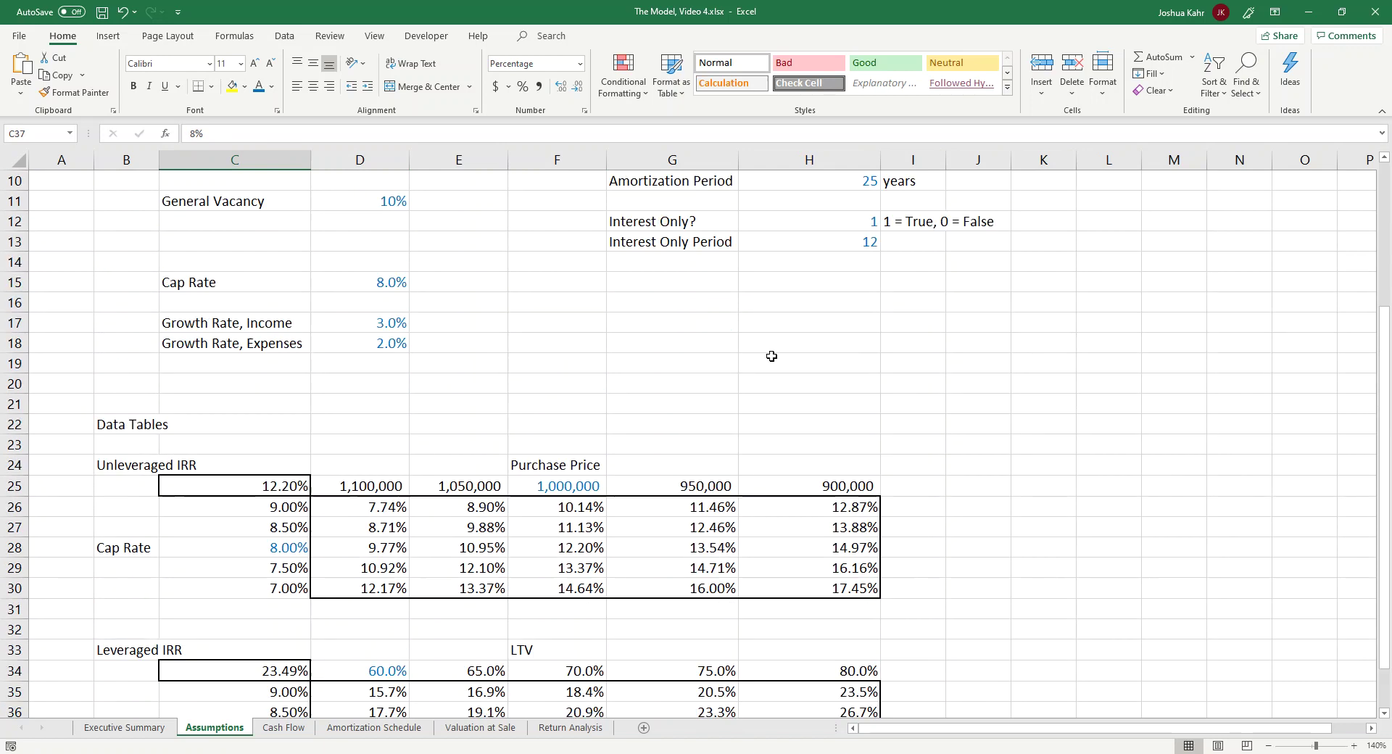
scroll(772, 356, up, 3)
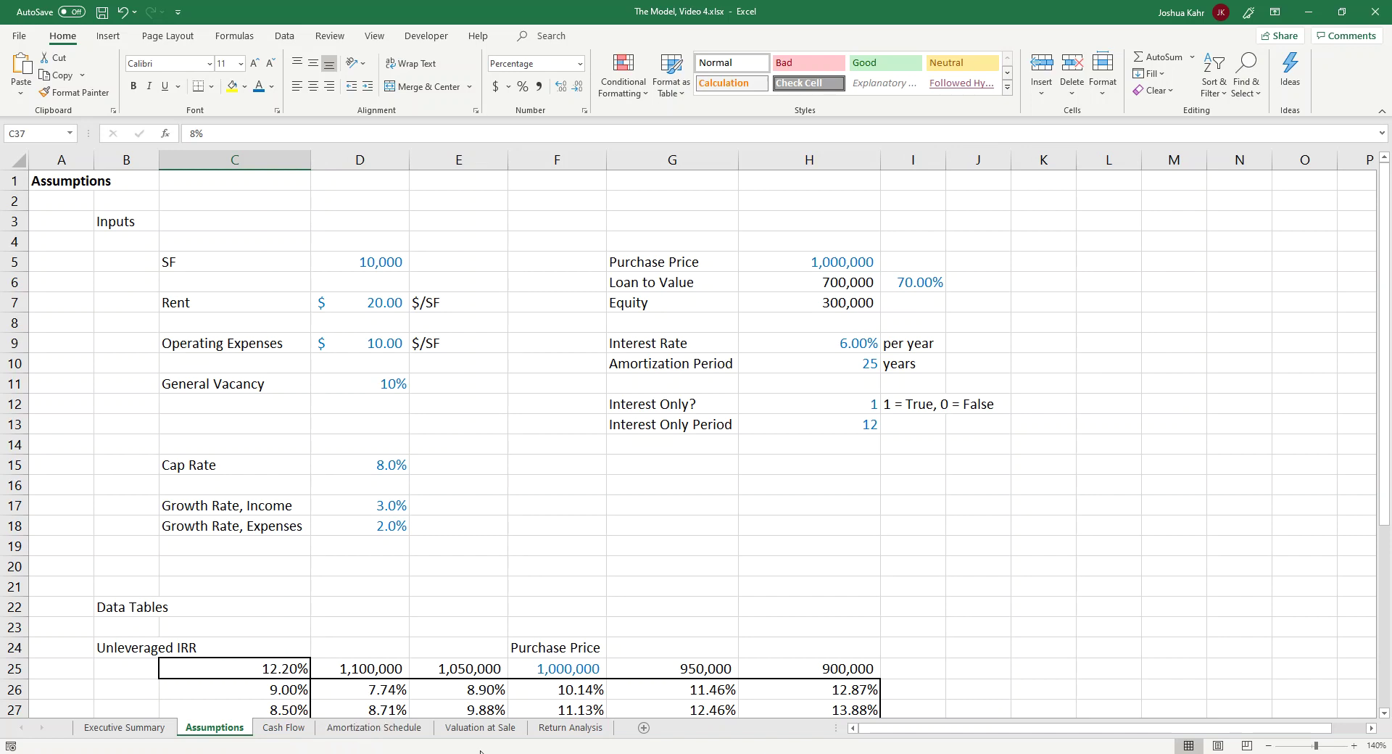
Try an Amortization Period of 24 years in H10 on the Assumptions sheet, and undo the change
click(860, 371)
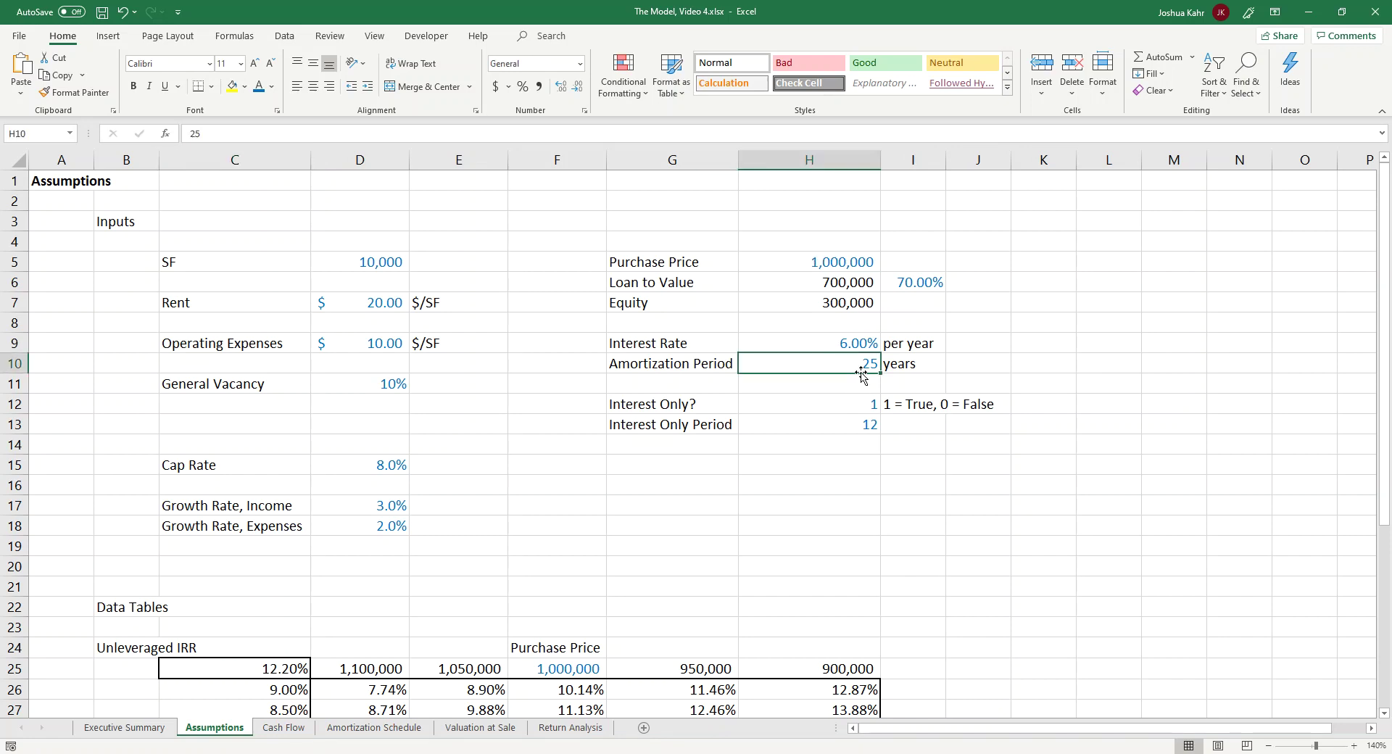
text(24)
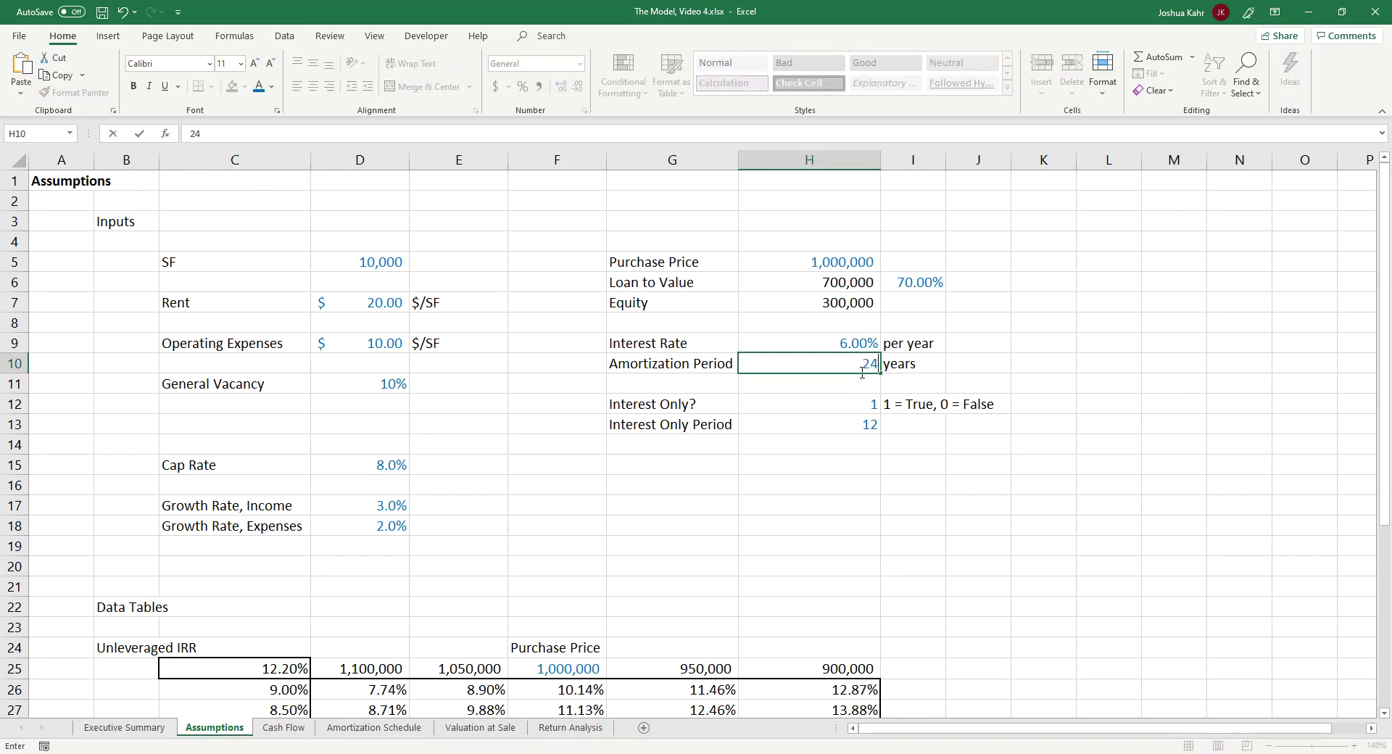
key(Return)
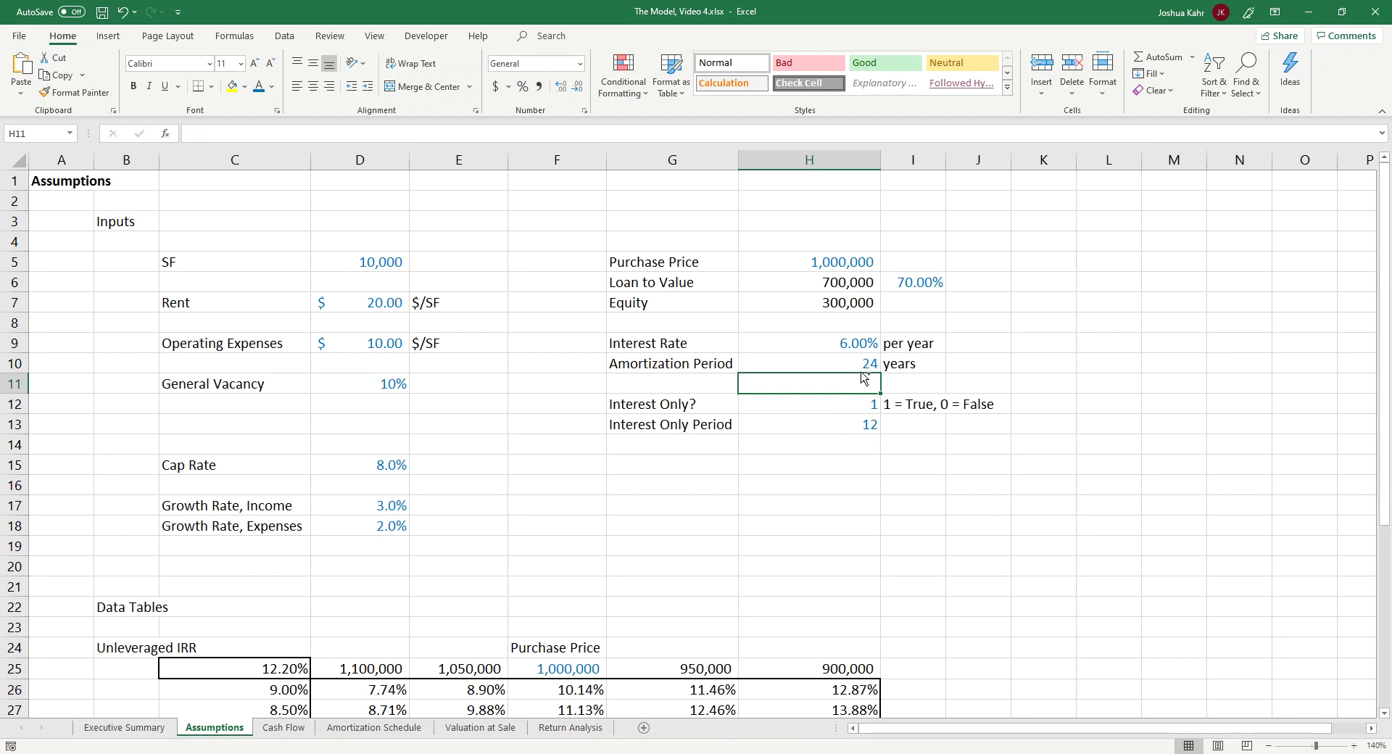
key(ctrl+z)
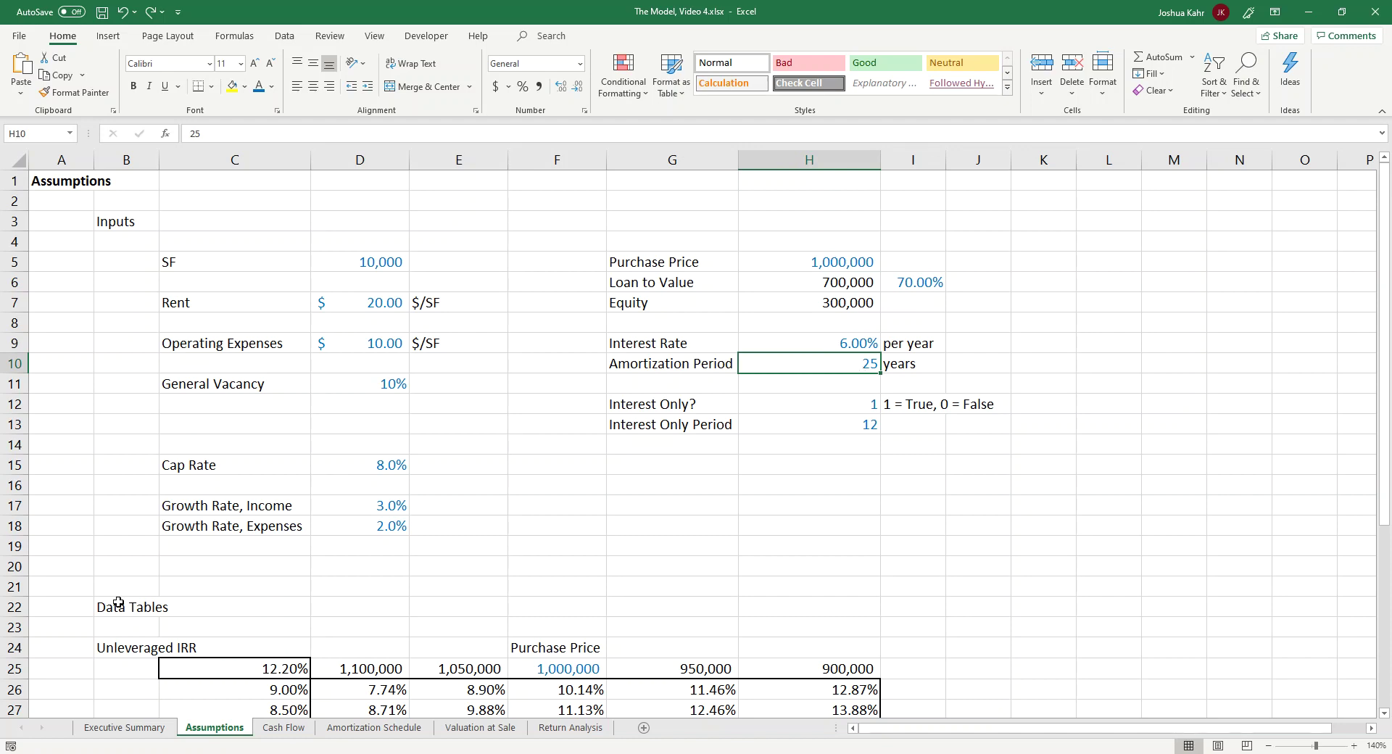
Switch to the Executive Summary sheet to view its IRR sensitivity table
click(119, 728)
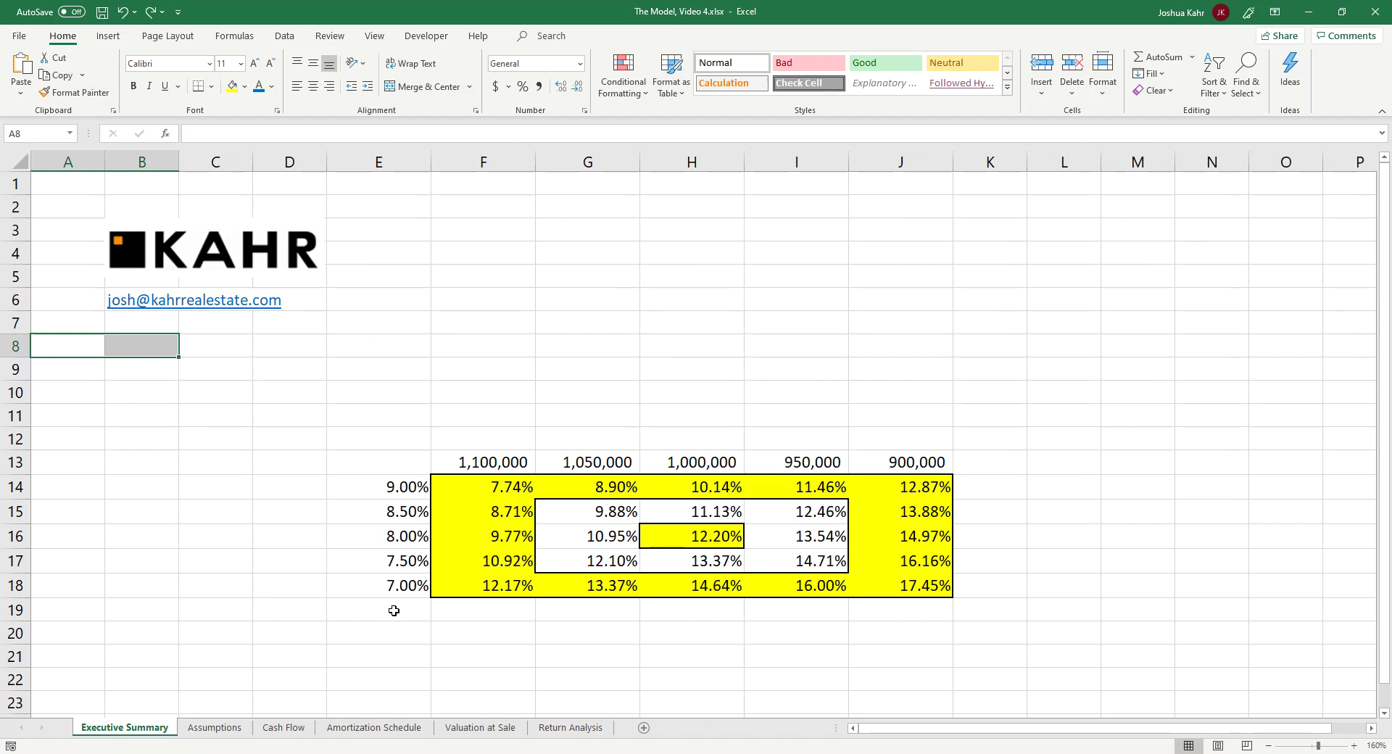